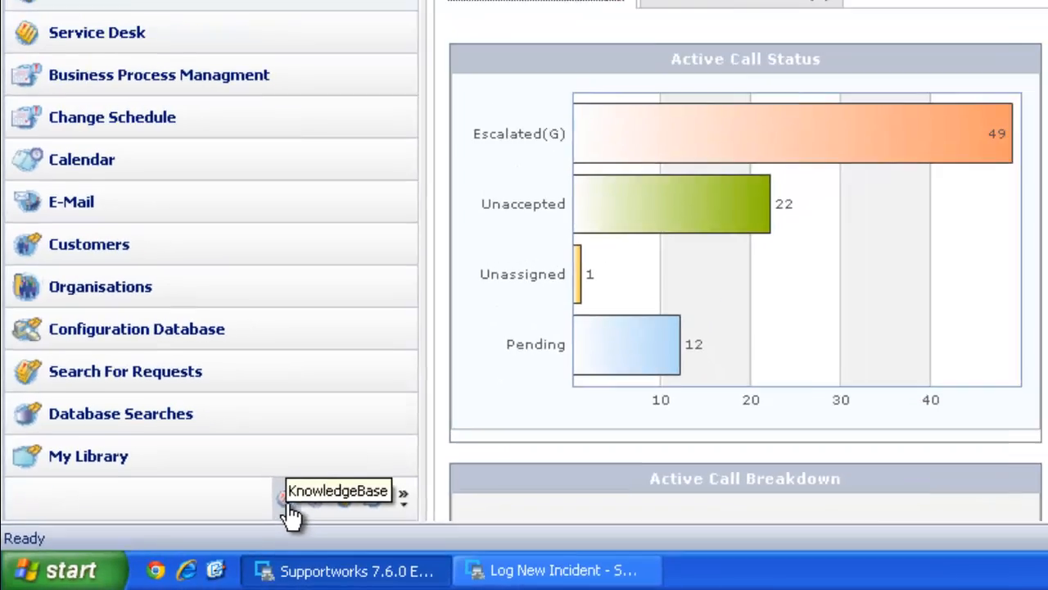
Open the KnowledgeBase view and look at its Search and Browse modes
left_click(406, 471)
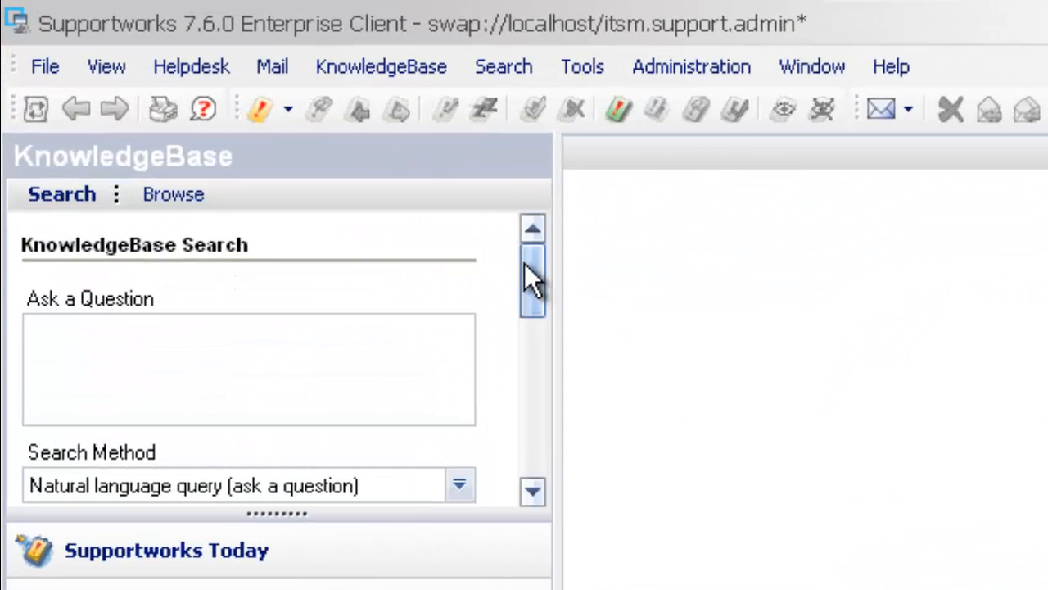
left_click(171, 197)
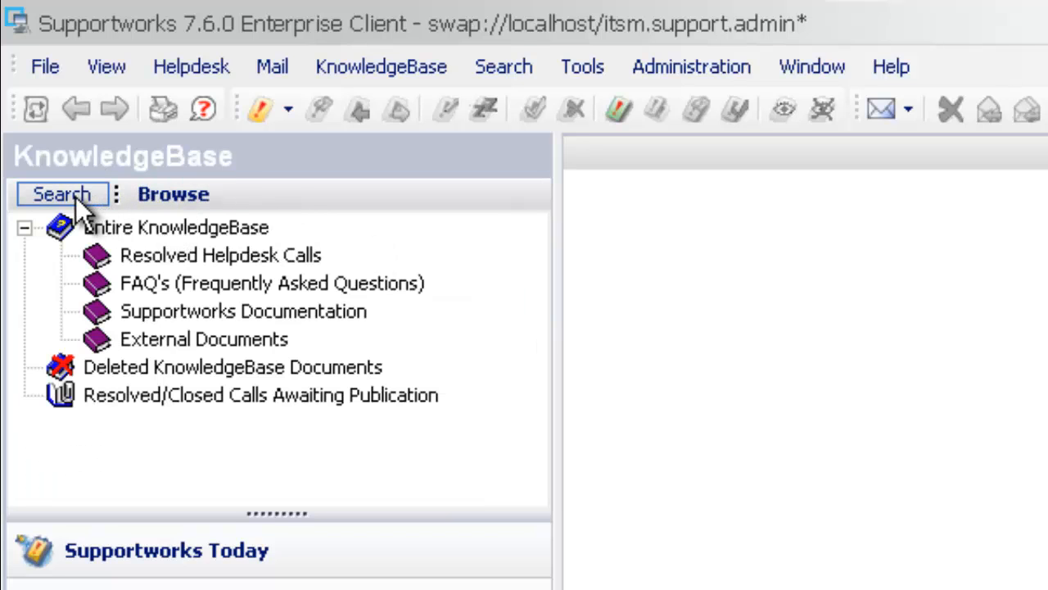
left_click(62, 194)
left_click(168, 195)
left_click(61, 194)
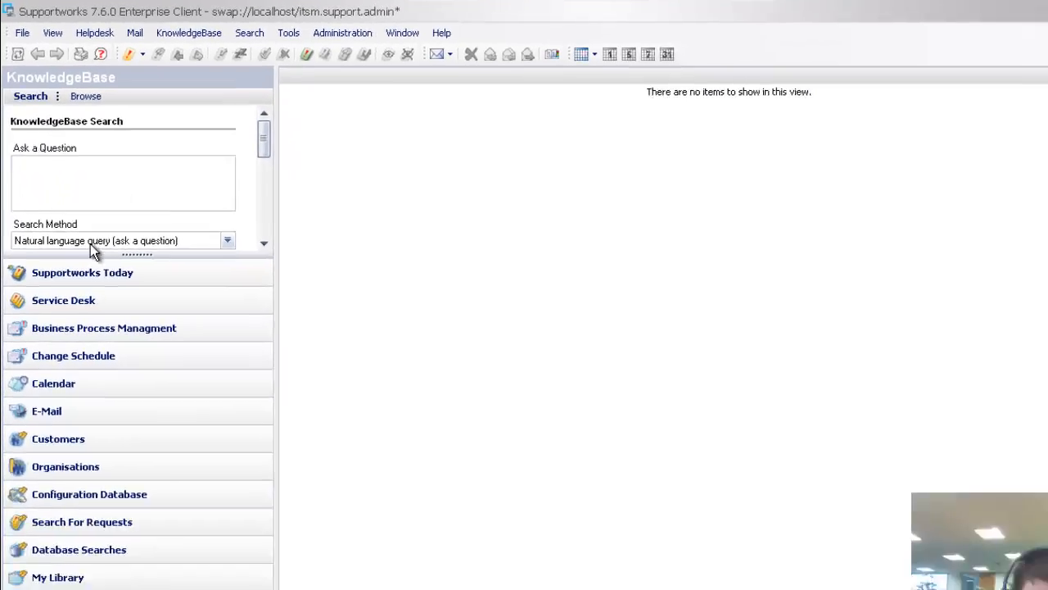
Return to Supportworks Today and open the KnowledgeBase search from there
left_click(102, 273)
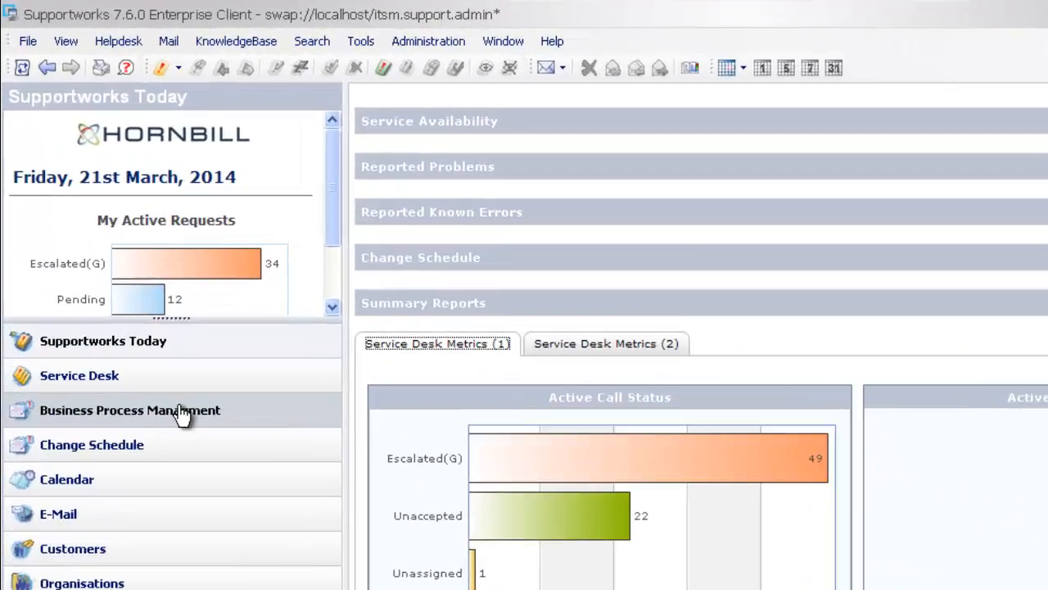
left_click(238, 43)
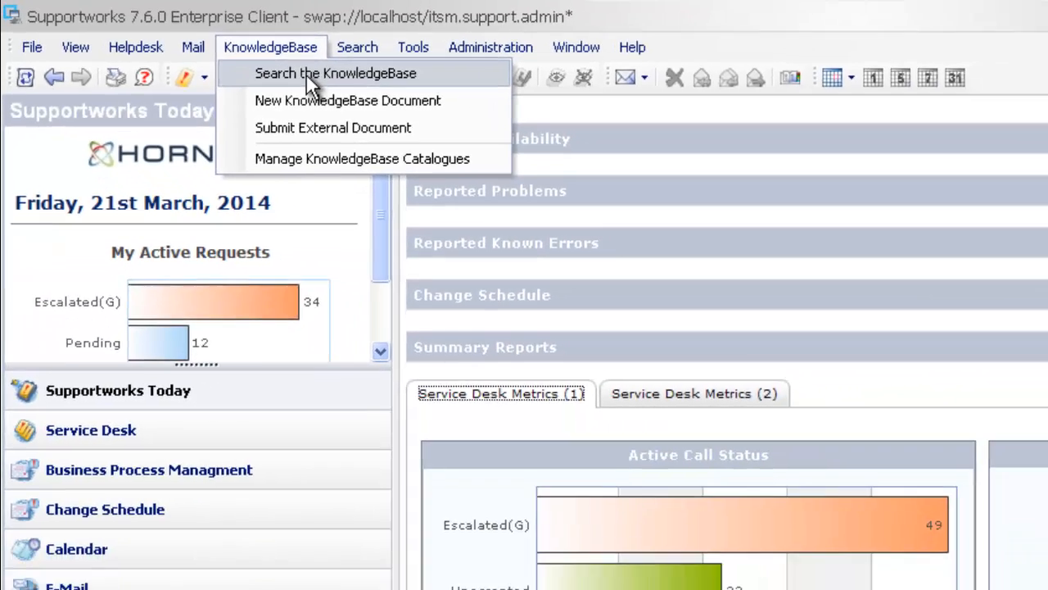
left_click(418, 116)
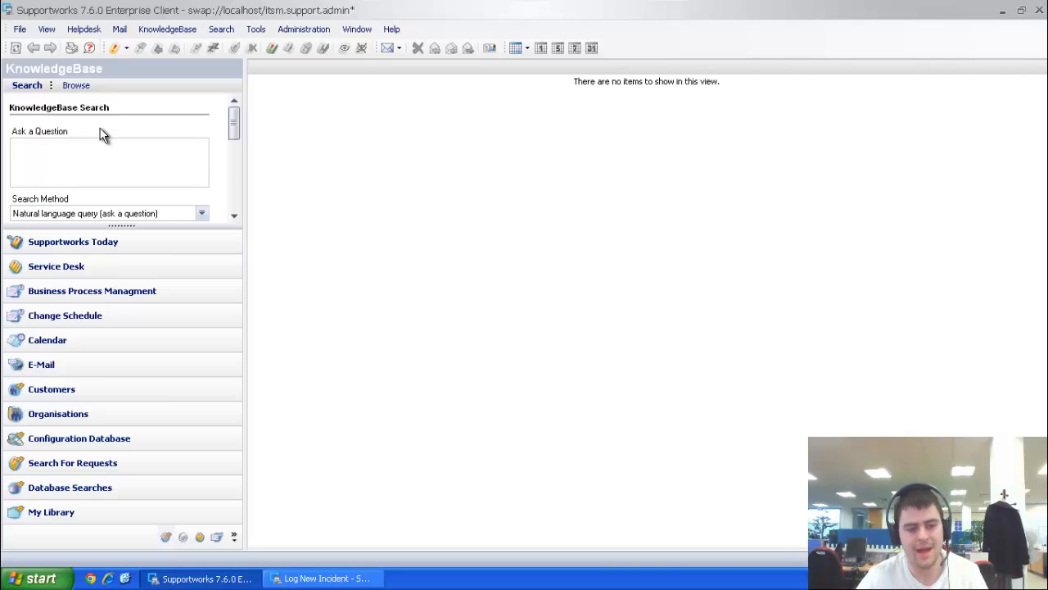
Browse each KnowledgeBase catalogue, the deleted documents and the resolved/closed calls awaiting publication
left_click(81, 86)
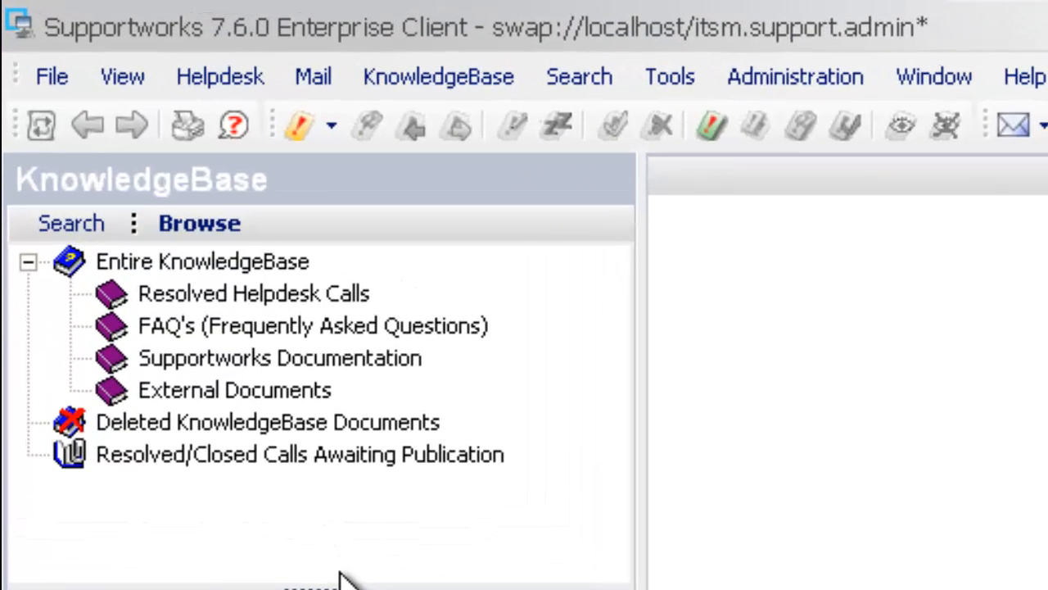
left_click(229, 303)
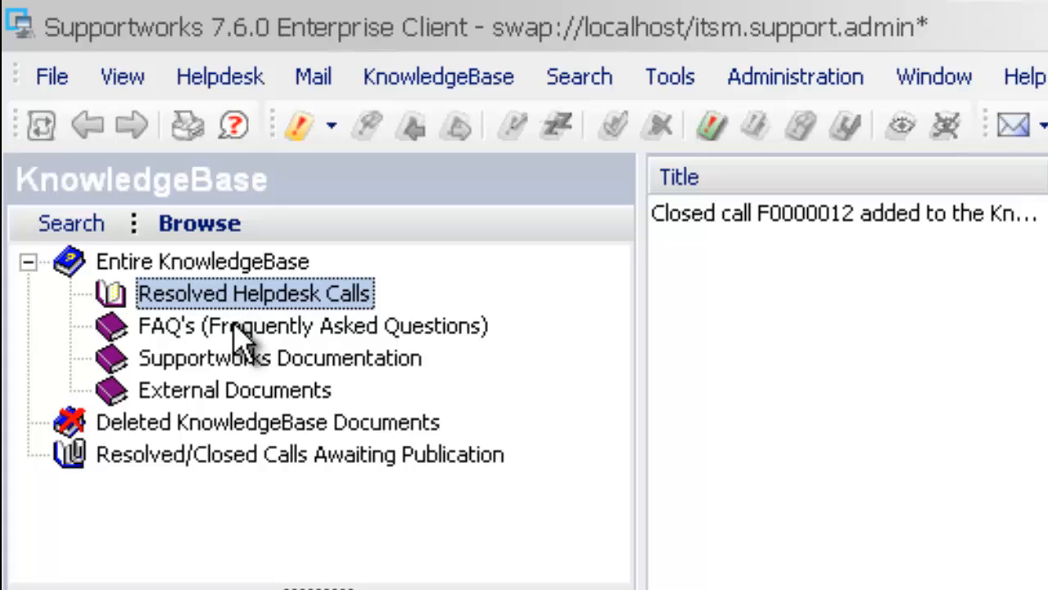
left_click(241, 331)
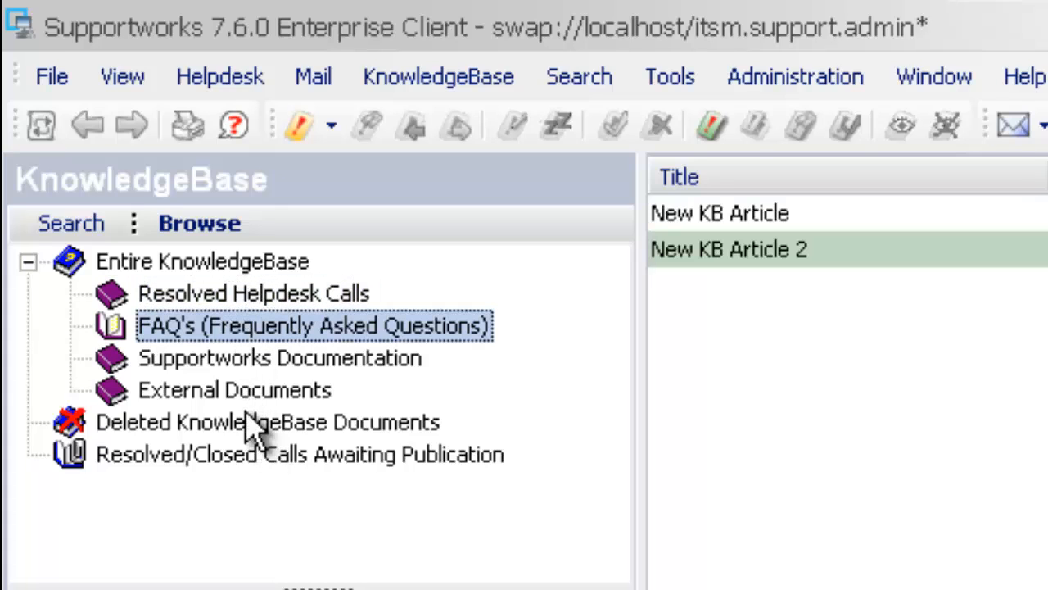
left_click(214, 363)
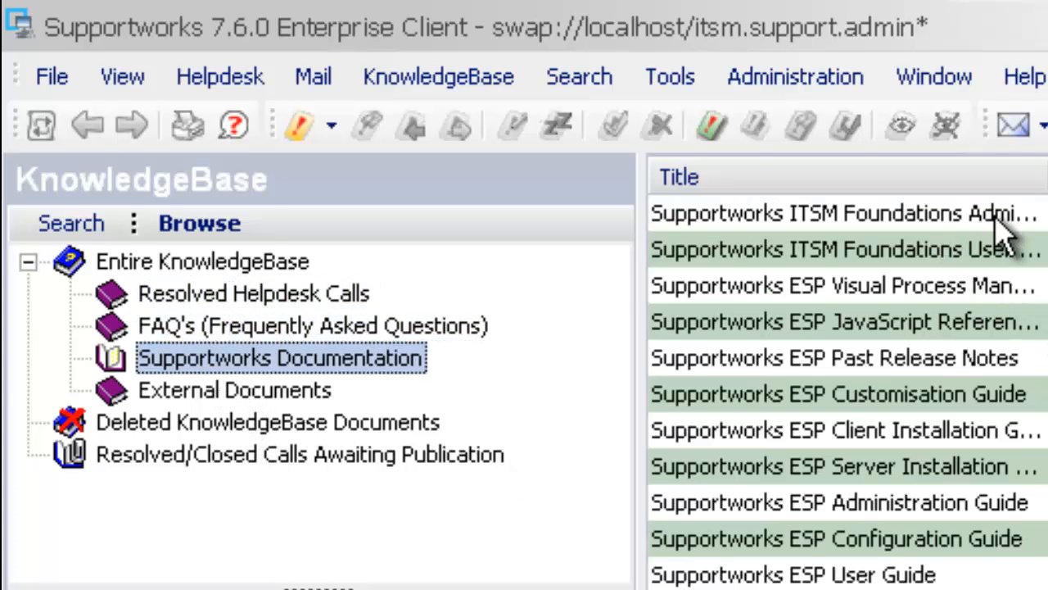
left_click(235, 392)
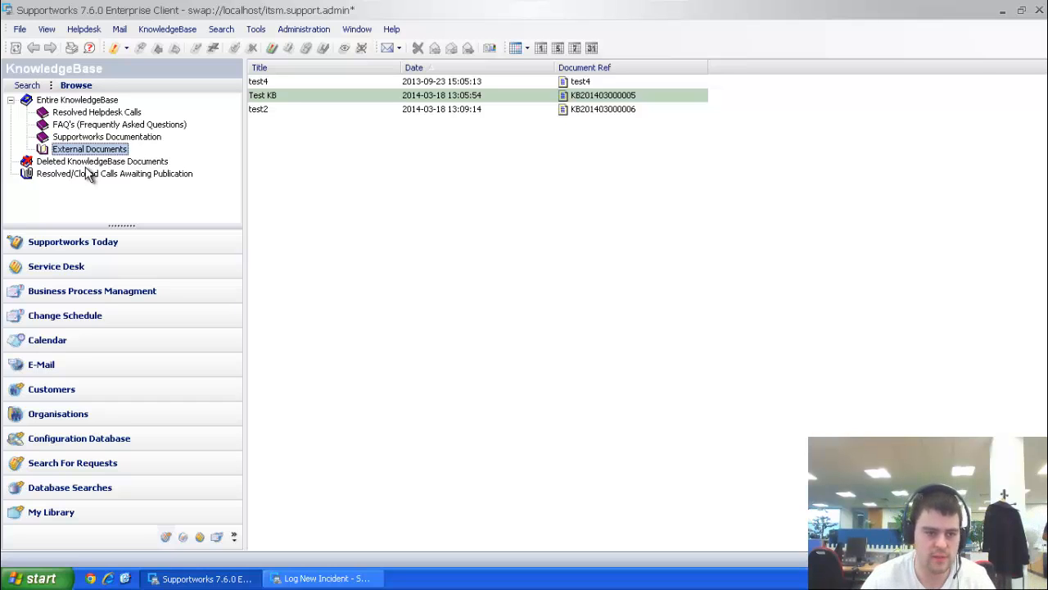
left_click(72, 162)
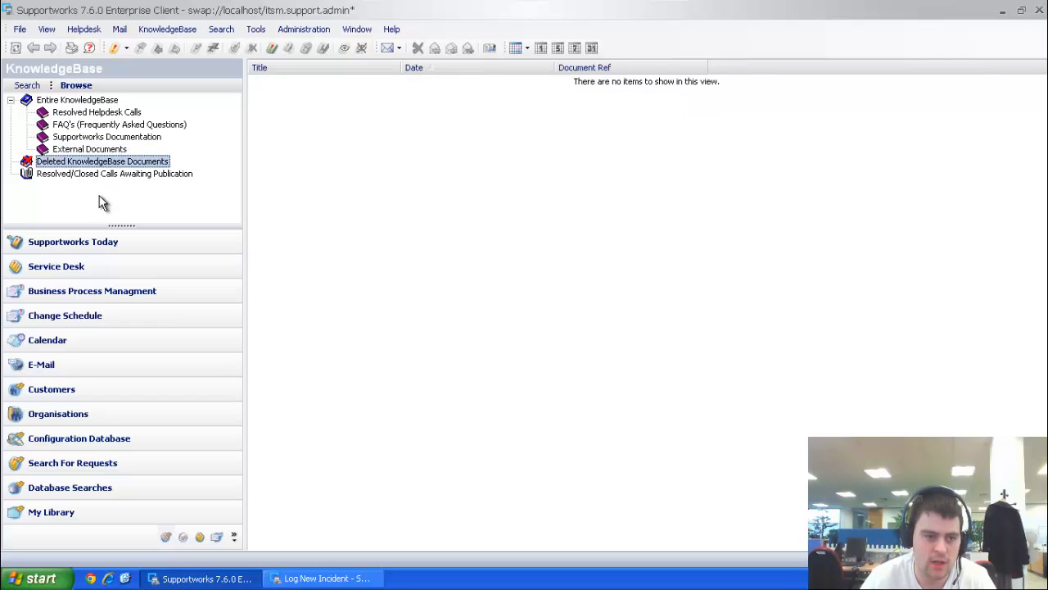
left_click(70, 174)
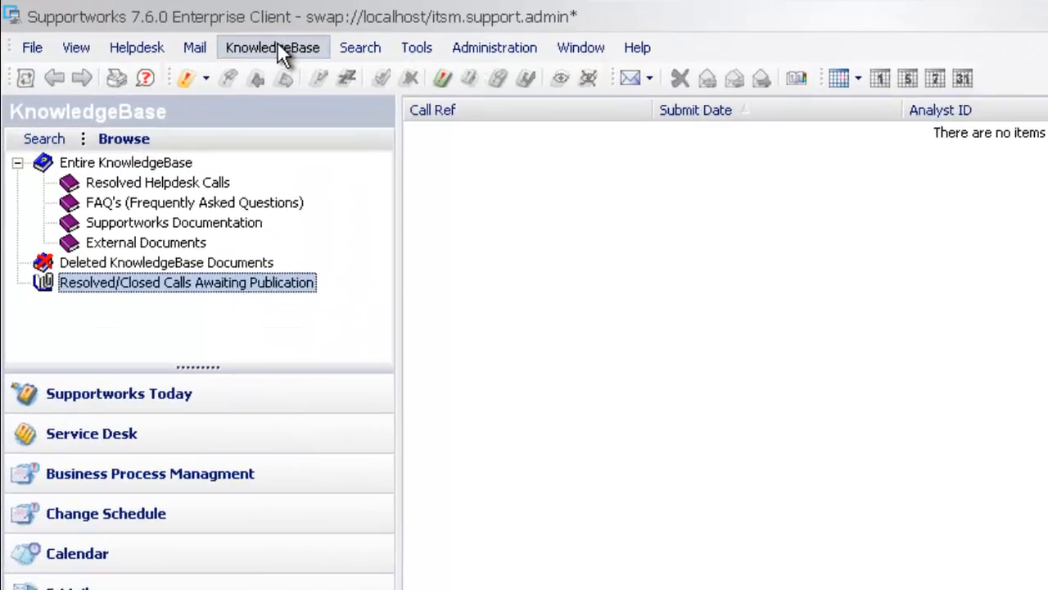
Open the KnowledgeBase catalogue manager, move its window clear of the navigation tree and widen the Catalog column
left_click(280, 47)
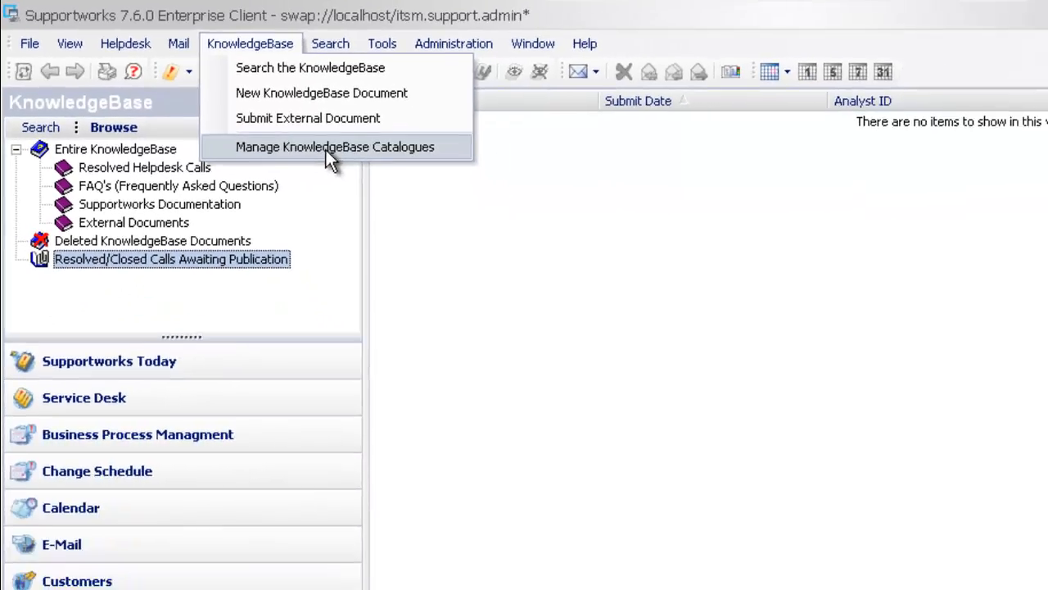
left_click(326, 150)
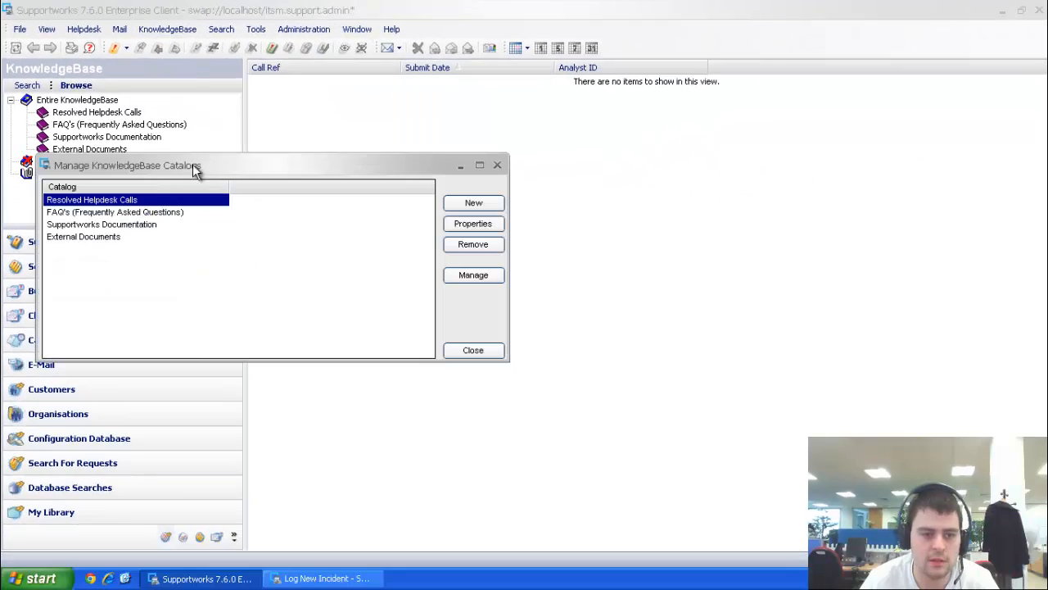
left_click_drag(232, 161, 459, 106)
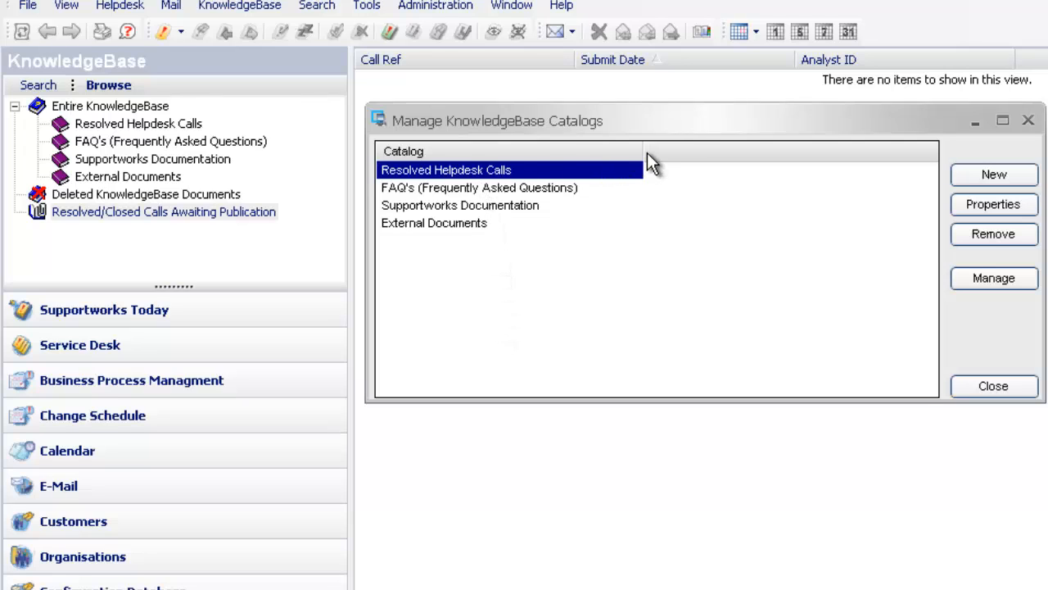
left_click_drag(644, 152, 783, 154)
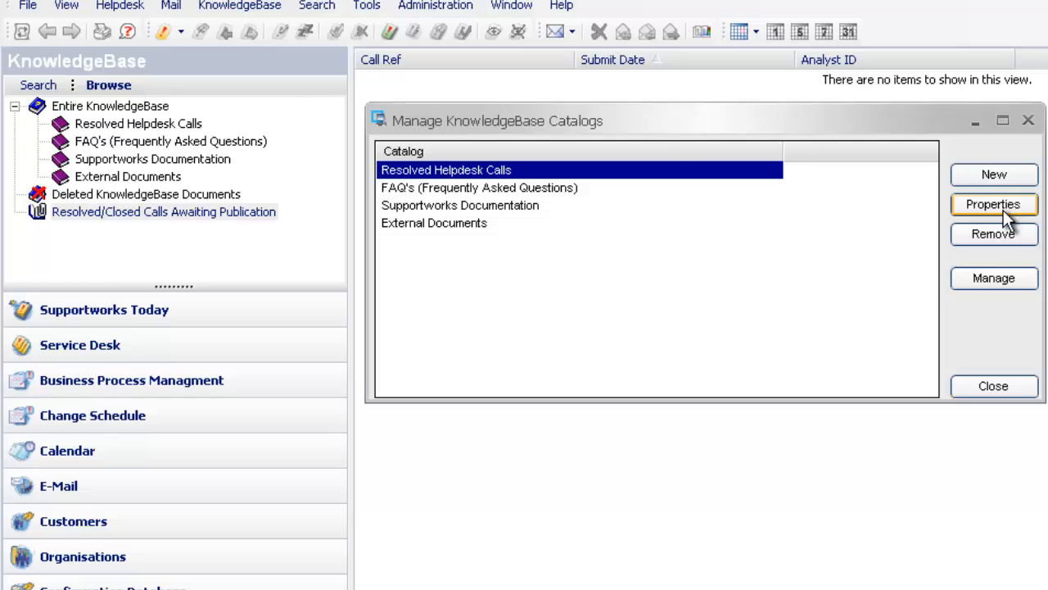
Go through the listed catalogs and open the properties of FAQ's (Frequently Asked Questions)
left_click(458, 191)
left_click(452, 206)
left_click(449, 225)
left_click(449, 188)
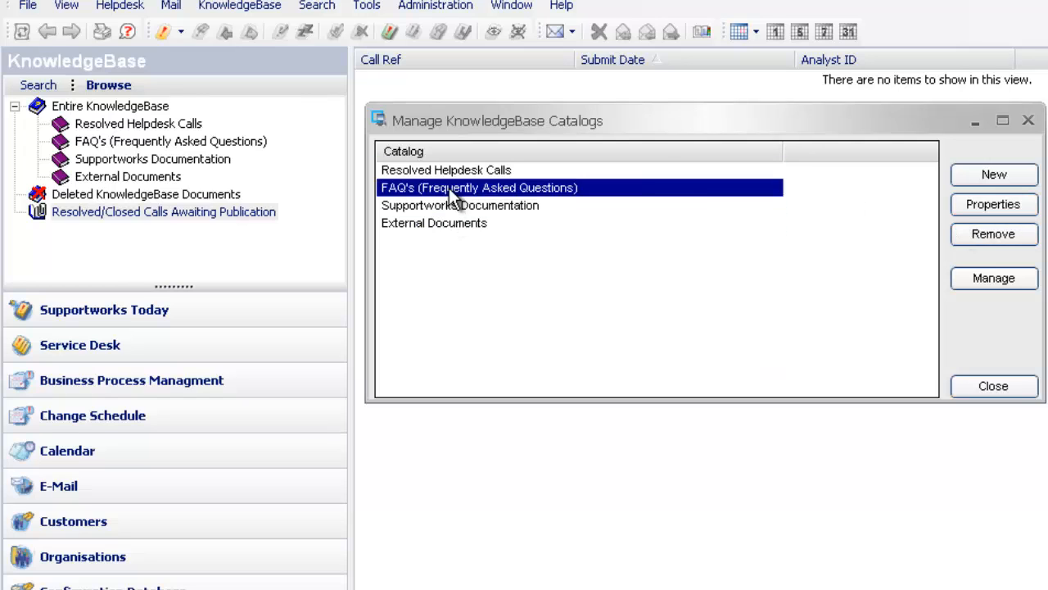
left_click(452, 171)
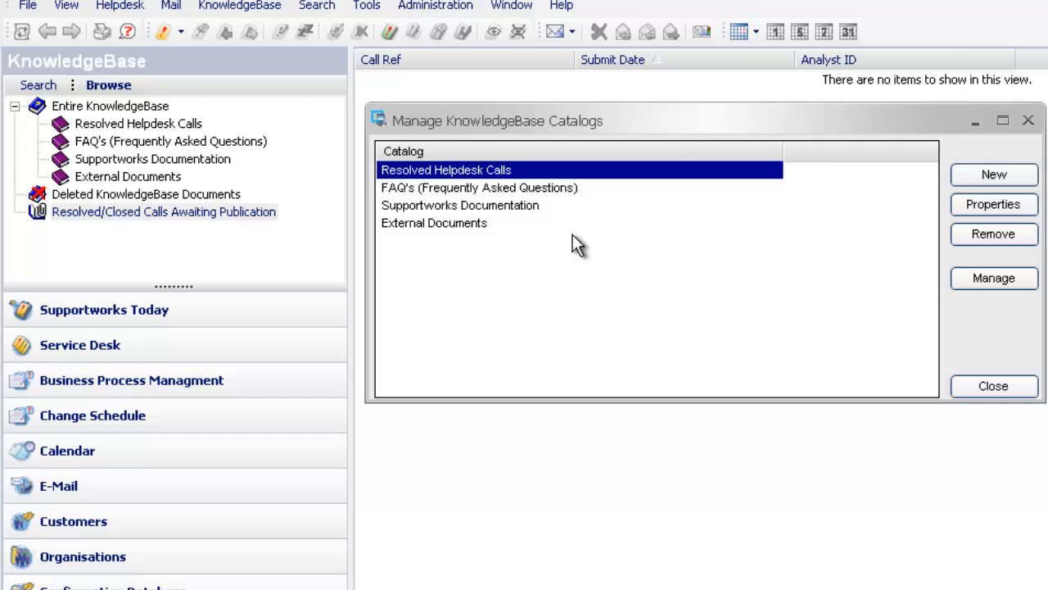
left_click(442, 188)
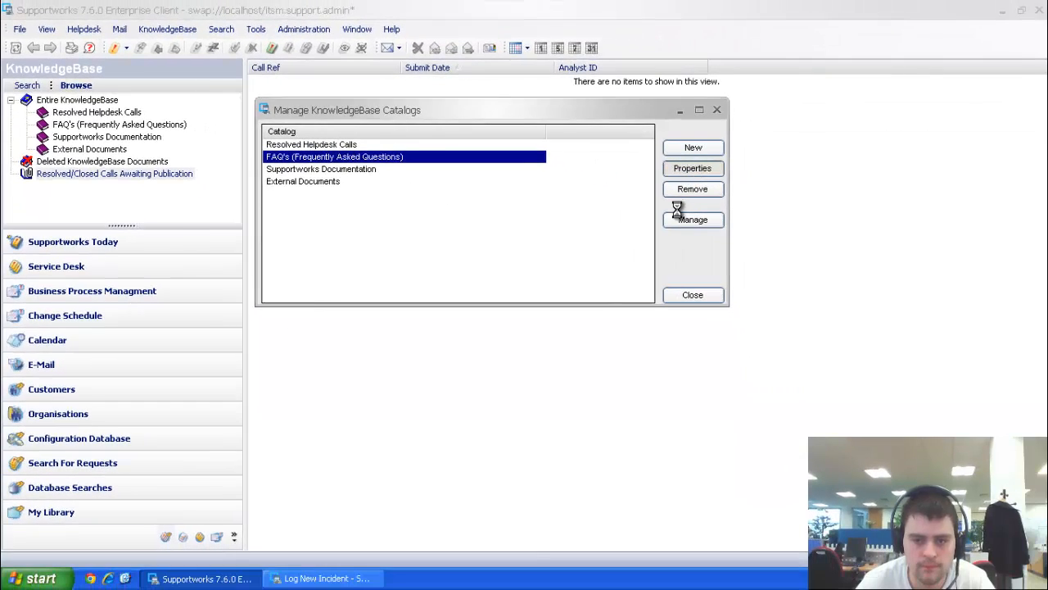
left_click(742, 230)
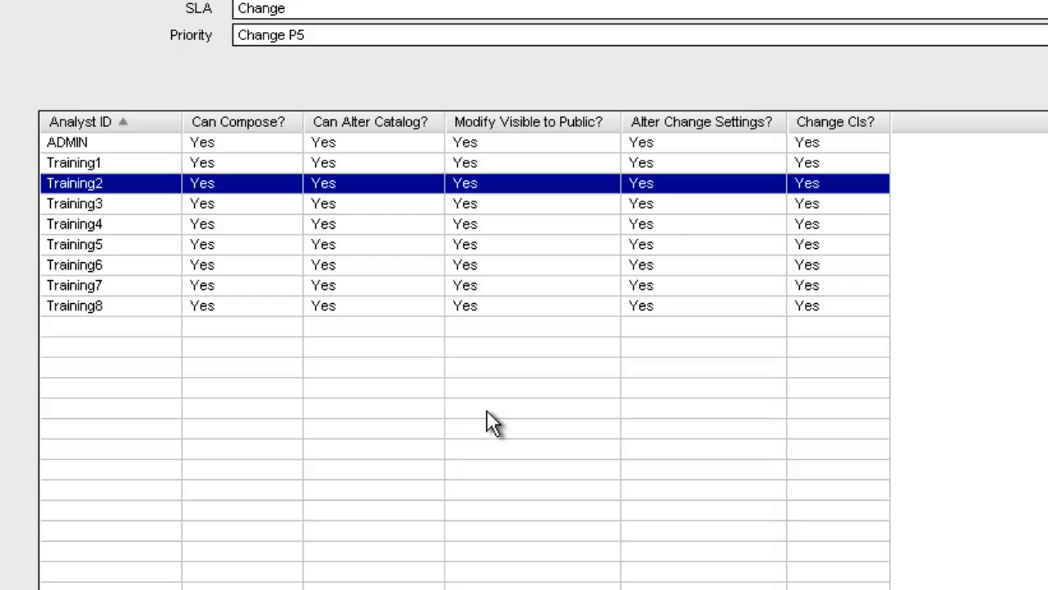
Look through the analysts and their rights listed for the FAQ's catalog, from ADMIN to Training8
left_click_drag(107, 256, 86, 143)
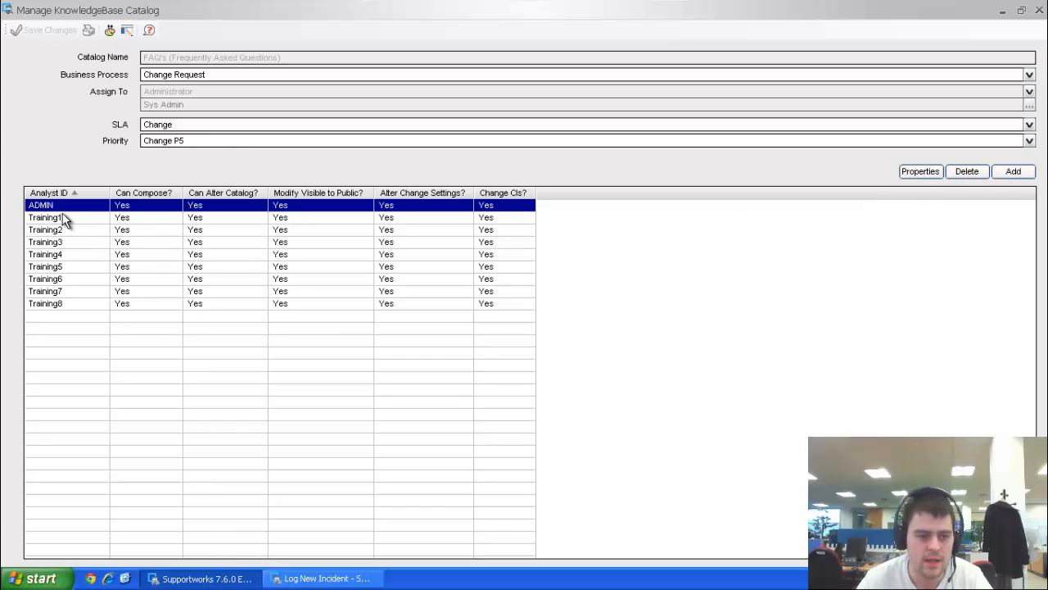
left_click_drag(63, 218, 59, 303)
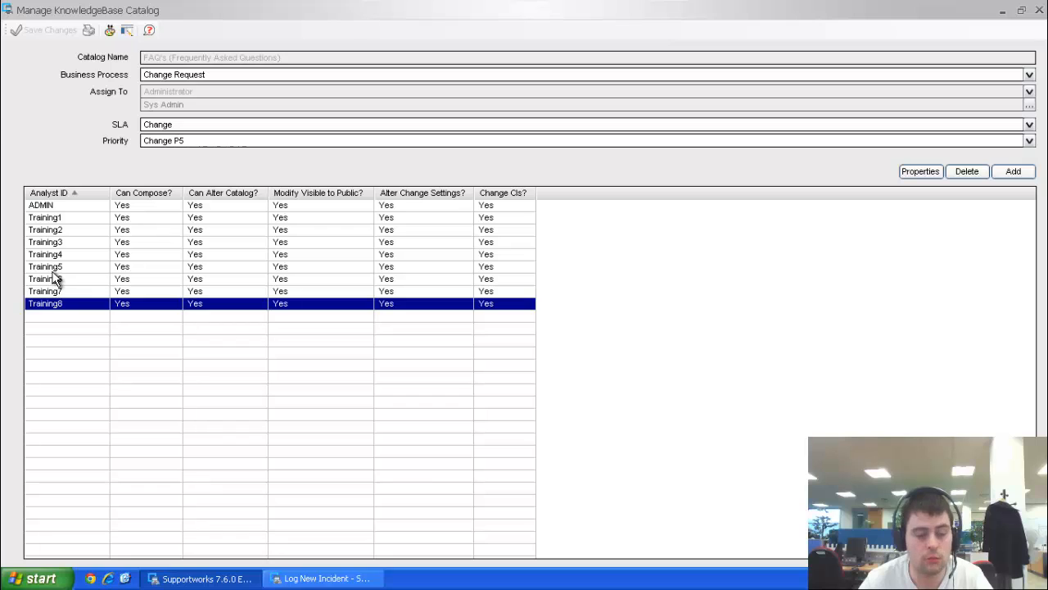
left_click(47, 208)
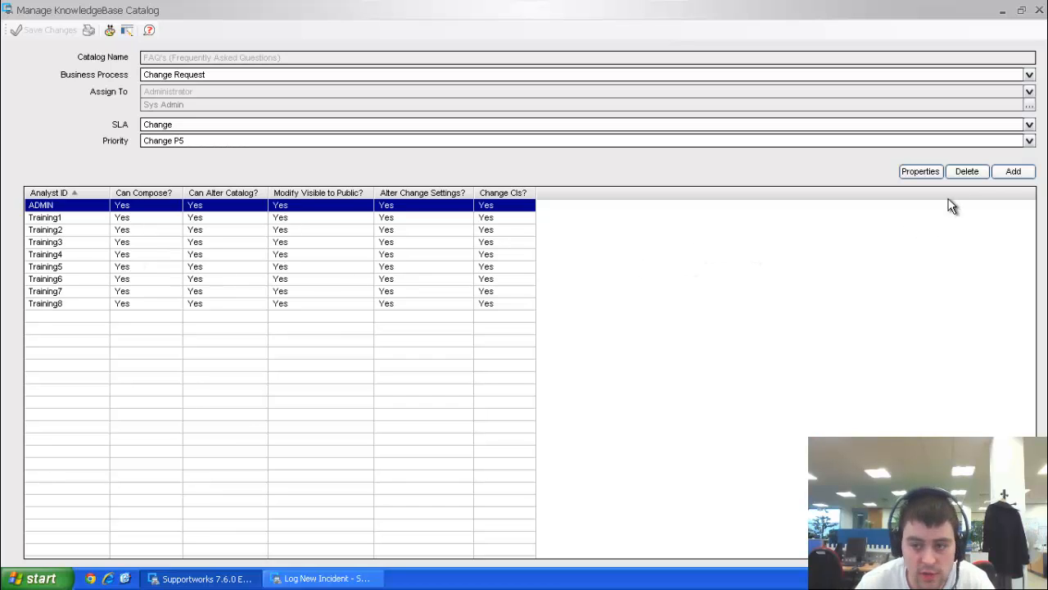
Start a new rights record for the FAQ's catalog and assign it to the first analyst in the Change Management group
left_click(1012, 172)
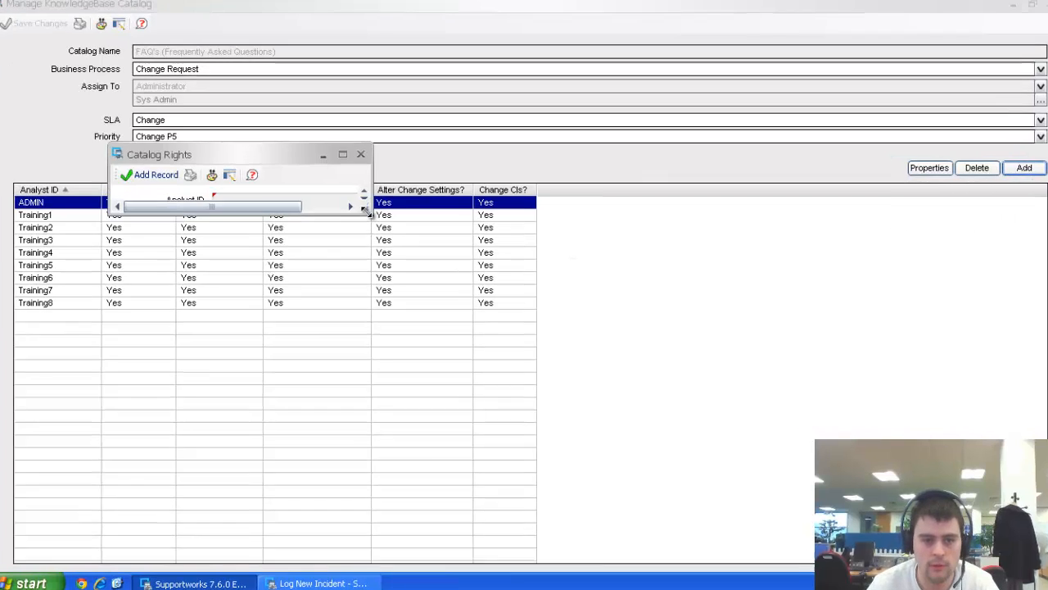
left_click_drag(366, 211, 918, 474)
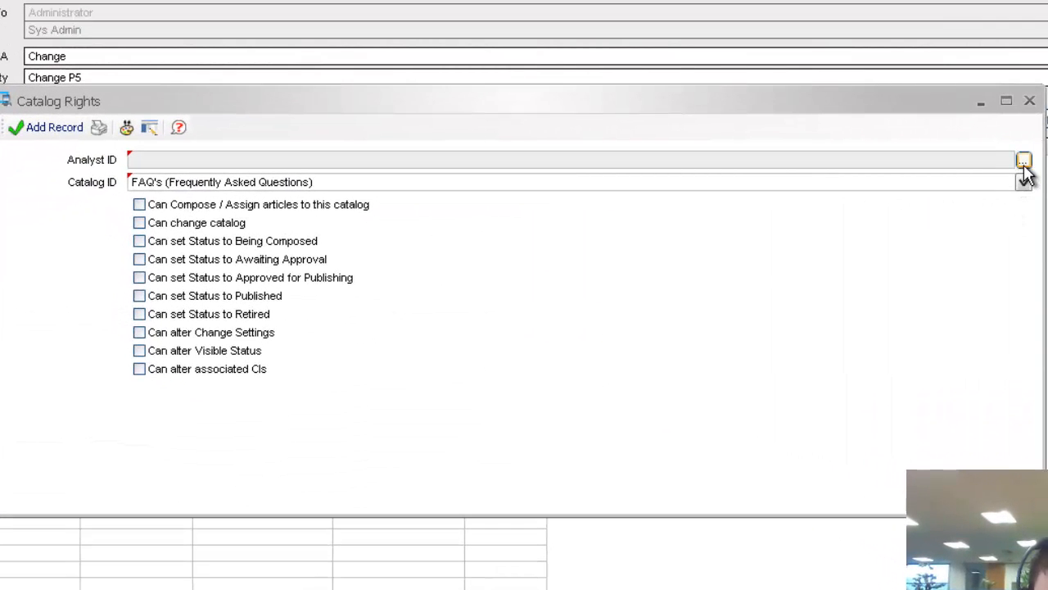
left_click(1024, 161)
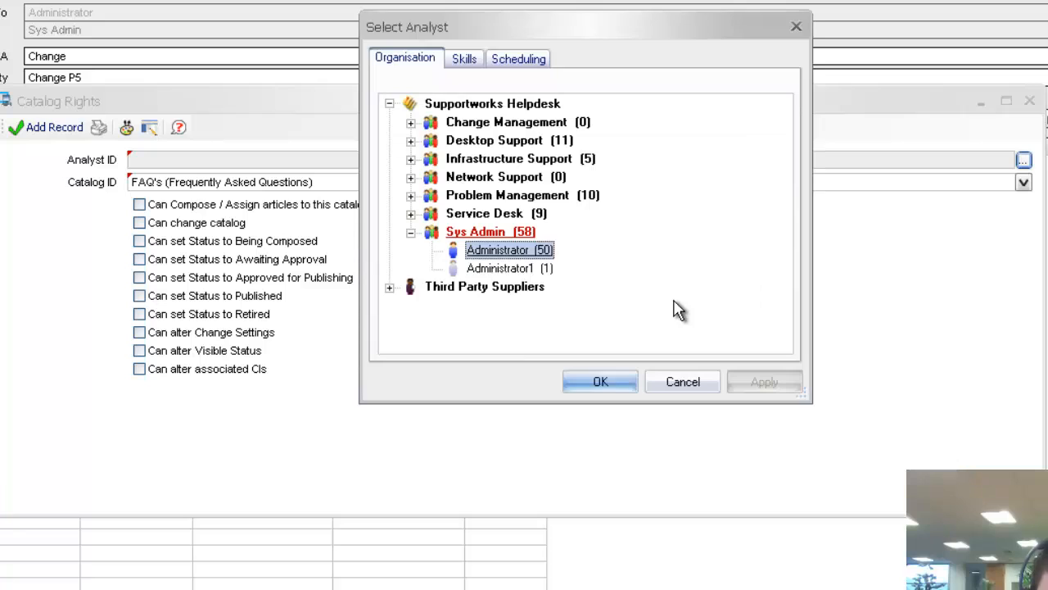
left_click(412, 122)
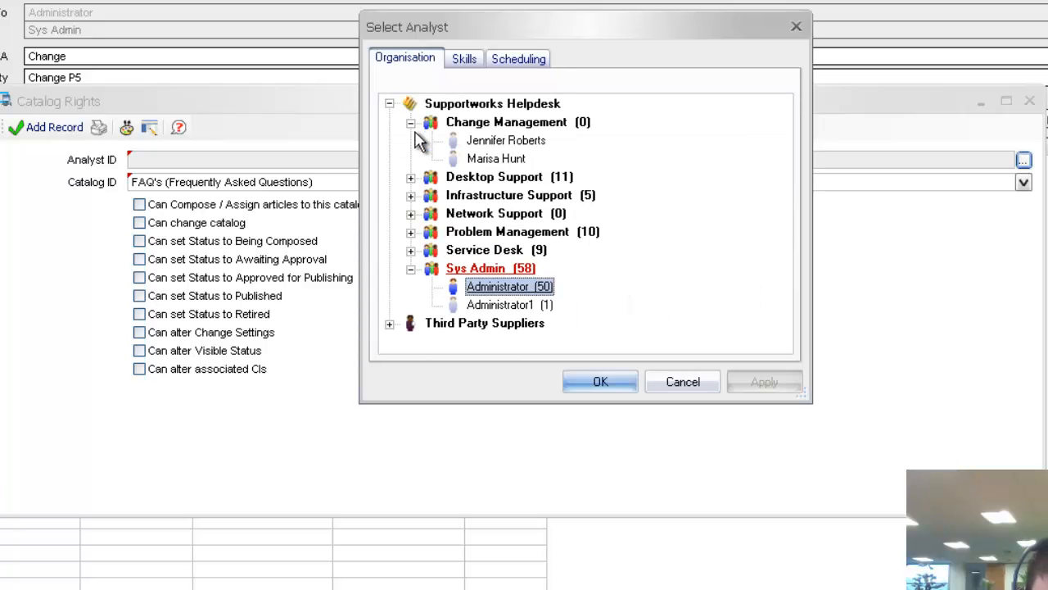
left_click(496, 142)
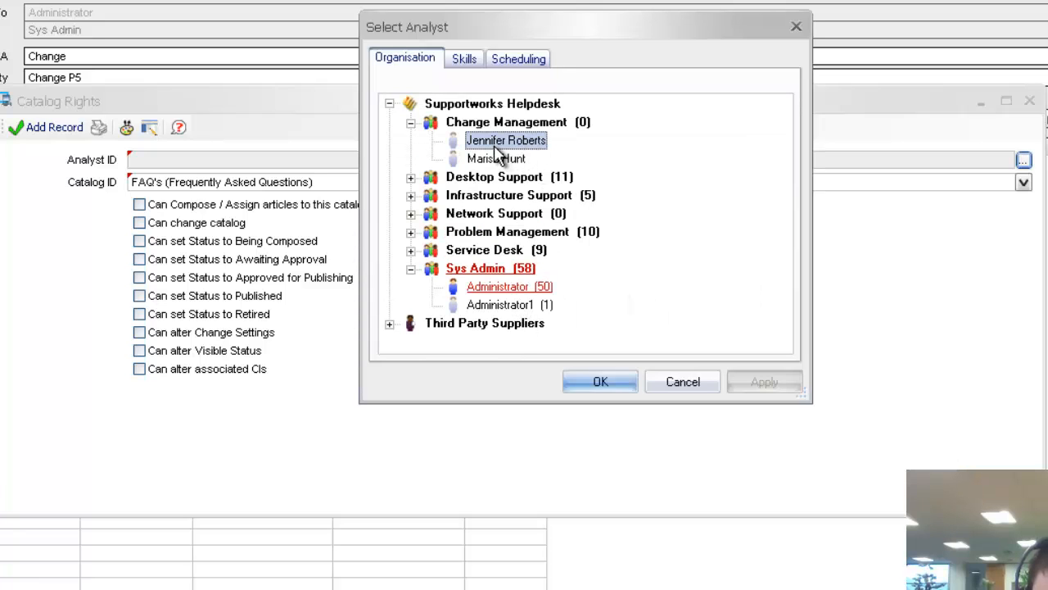
left_click(600, 385)
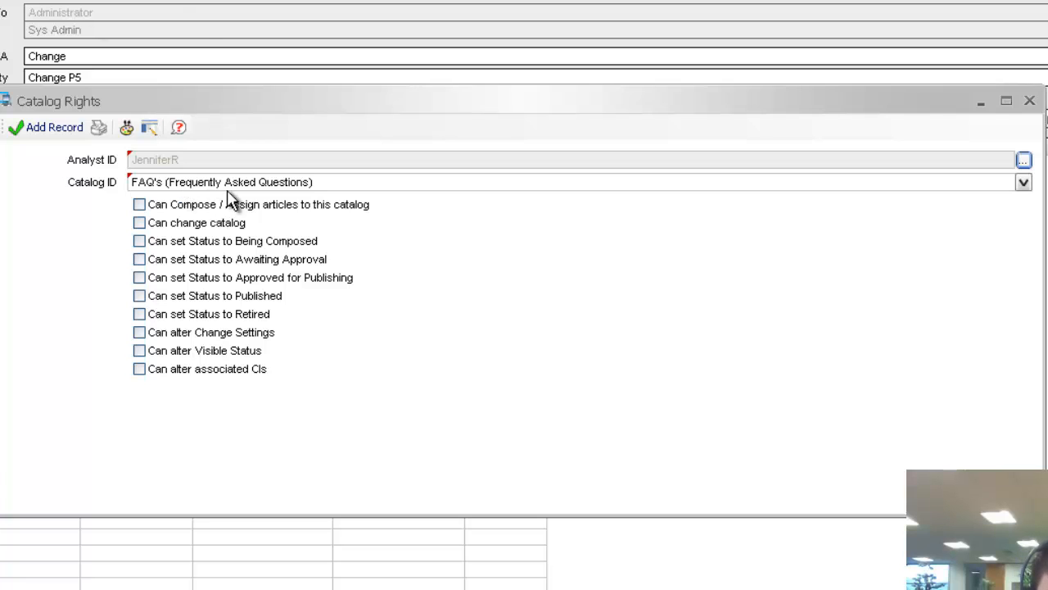
Grant the analyst all ten catalog rights, from composing articles to altering associated CIs, and add the record
left_click(139, 205)
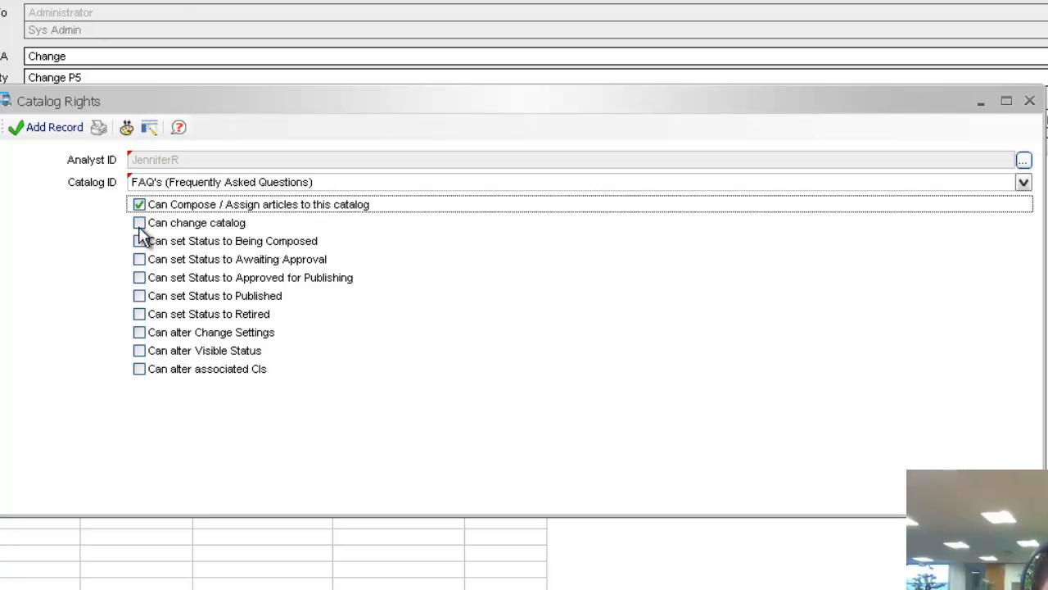
left_click(140, 223)
left_click(139, 240)
left_click(139, 278)
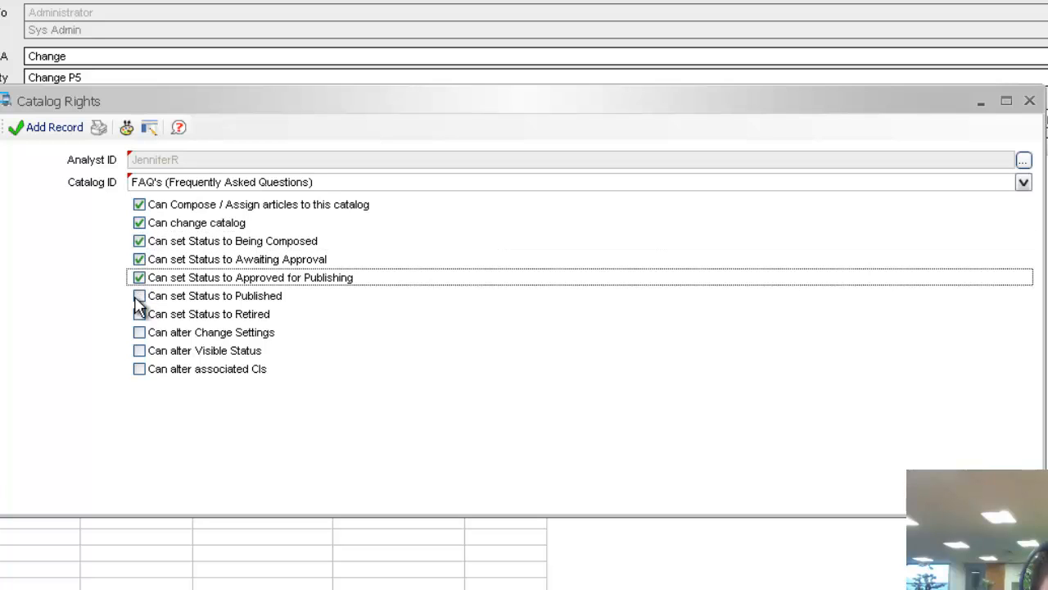
left_click(139, 296)
left_click(139, 314)
left_click(139, 332)
left_click(139, 350)
left_click(139, 369)
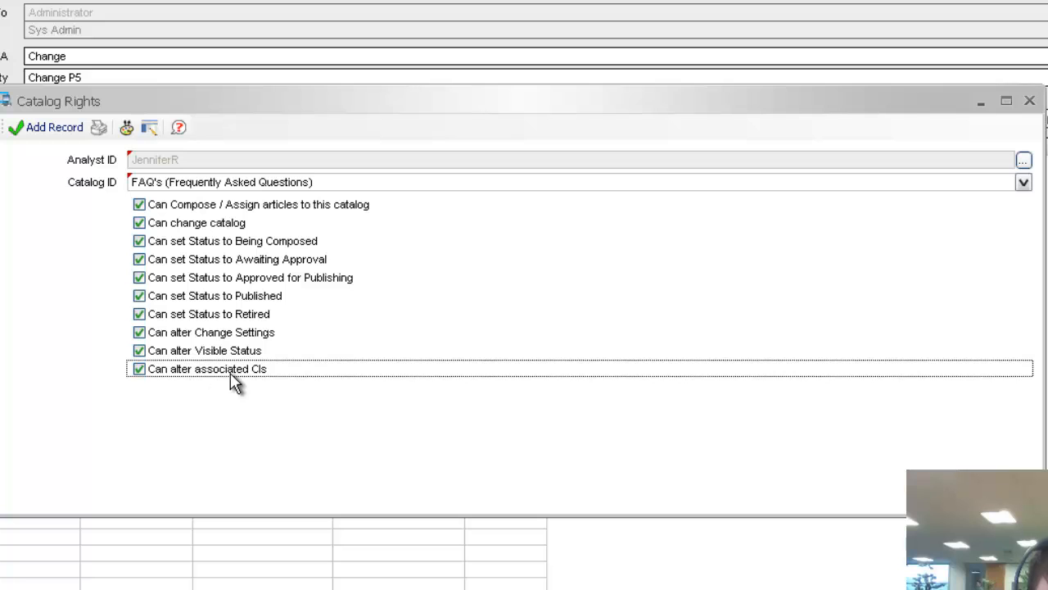
left_click(59, 128)
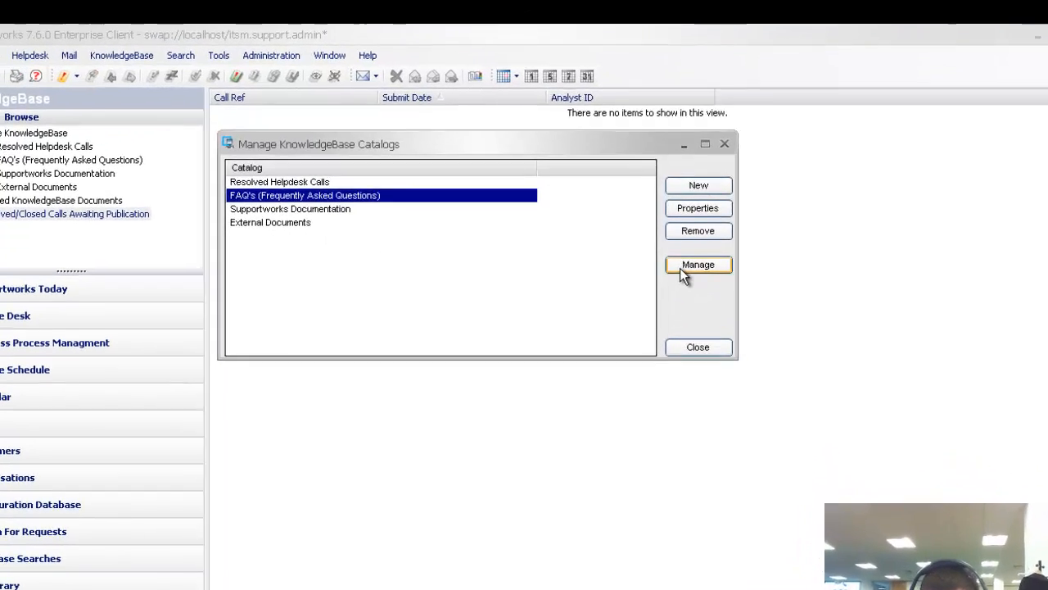
Open article management from the catalogs list and search for published, selfservice-visible articles in FAQ's (Frequently Asked Questions)
left_click(681, 268)
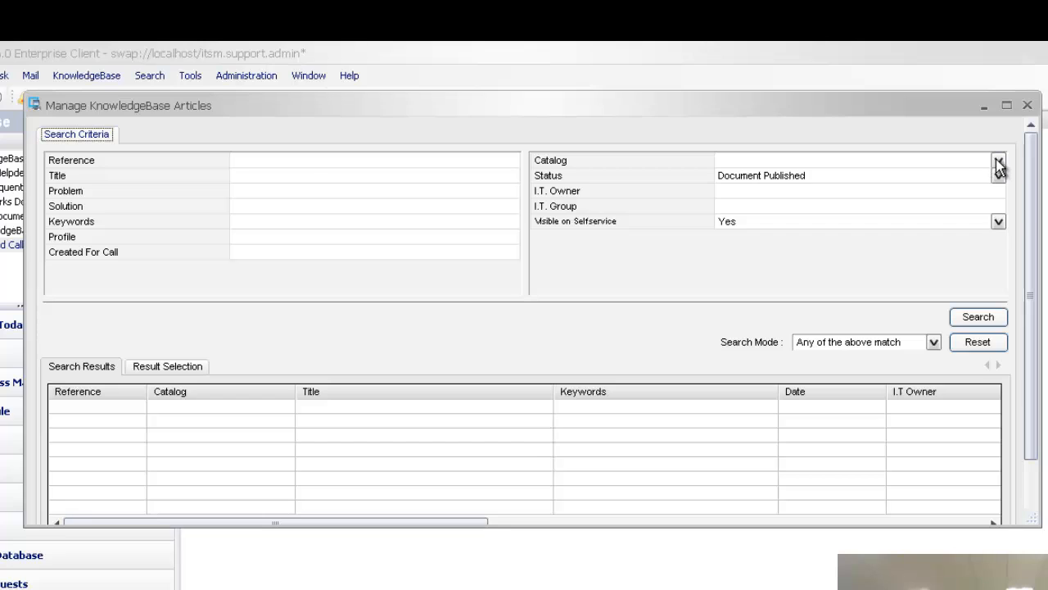
left_click(998, 161)
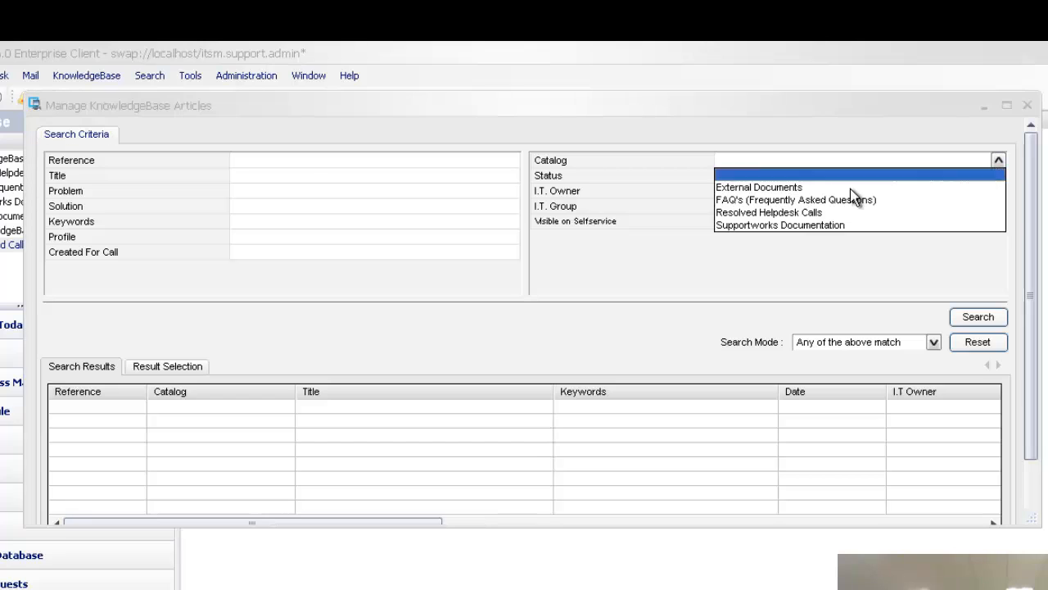
left_click(746, 201)
left_click(985, 315)
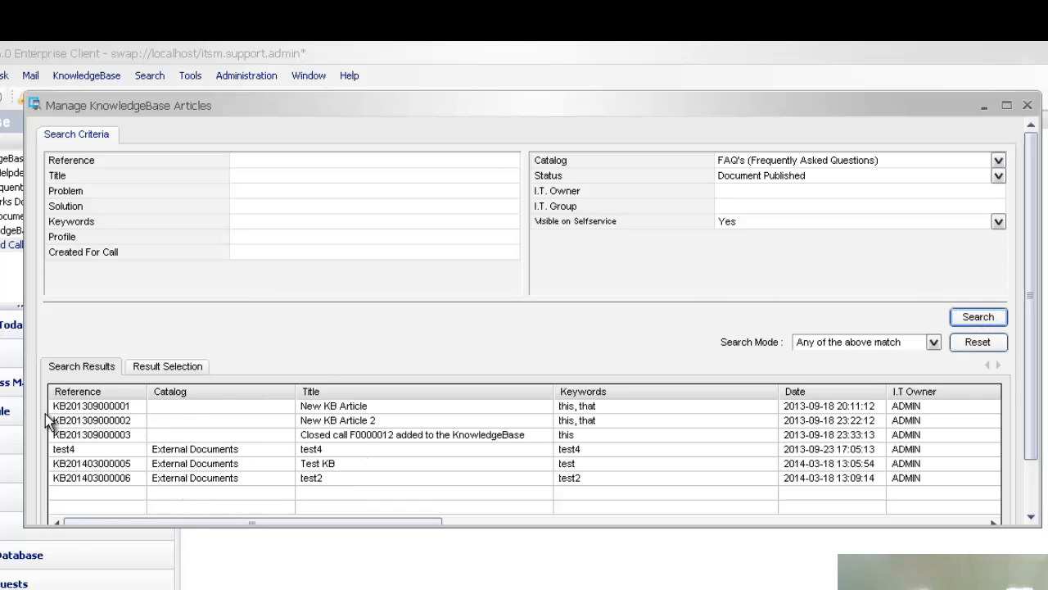
Set Visible on Selfservice to No, keep the status Document Published, and search the articles again
left_click(999, 176)
left_click(1000, 175)
left_click(998, 222)
left_click(860, 248)
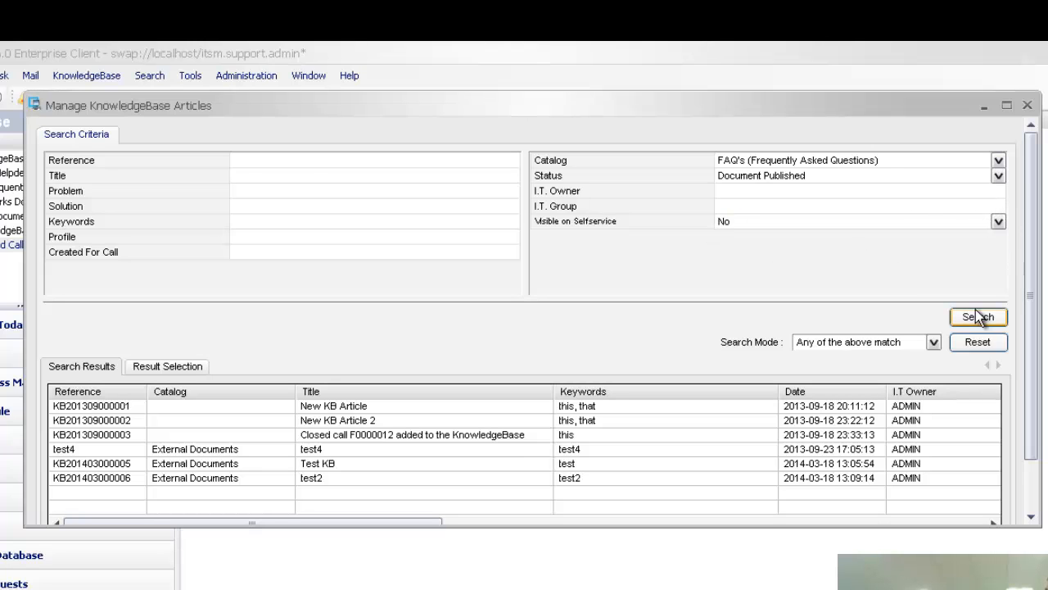
left_click(975, 315)
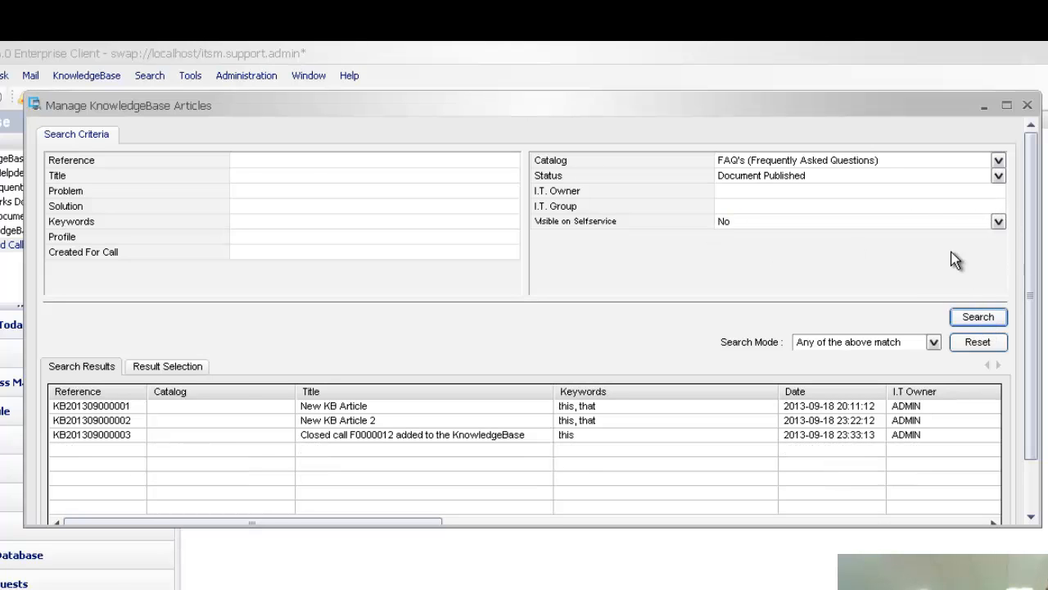
Search the articles with status Document awaiting approval, and close the article management window
left_click(998, 176)
left_click(856, 232)
left_click(971, 316)
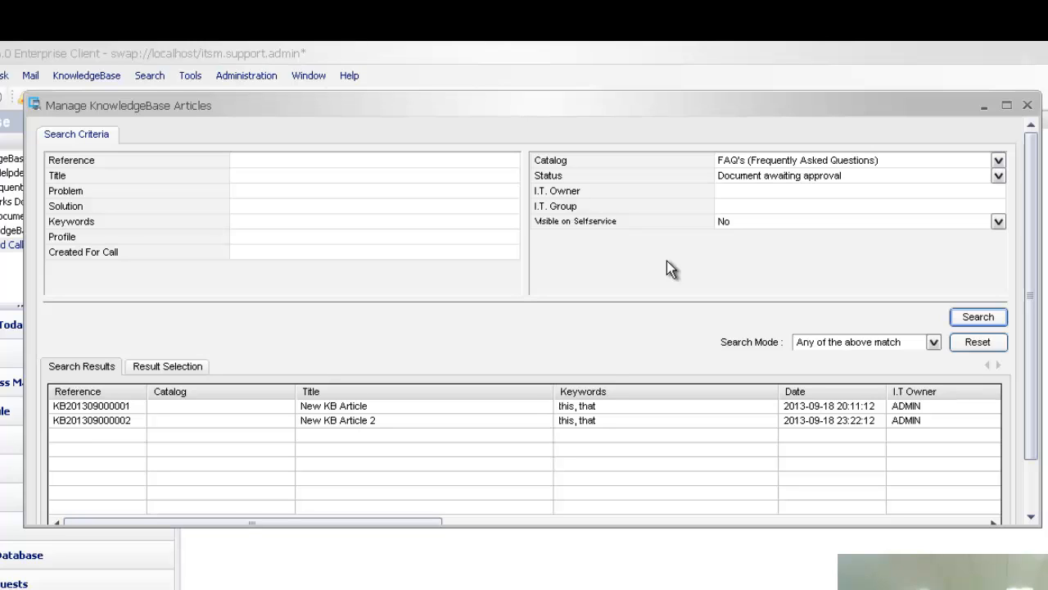
left_click(1027, 105)
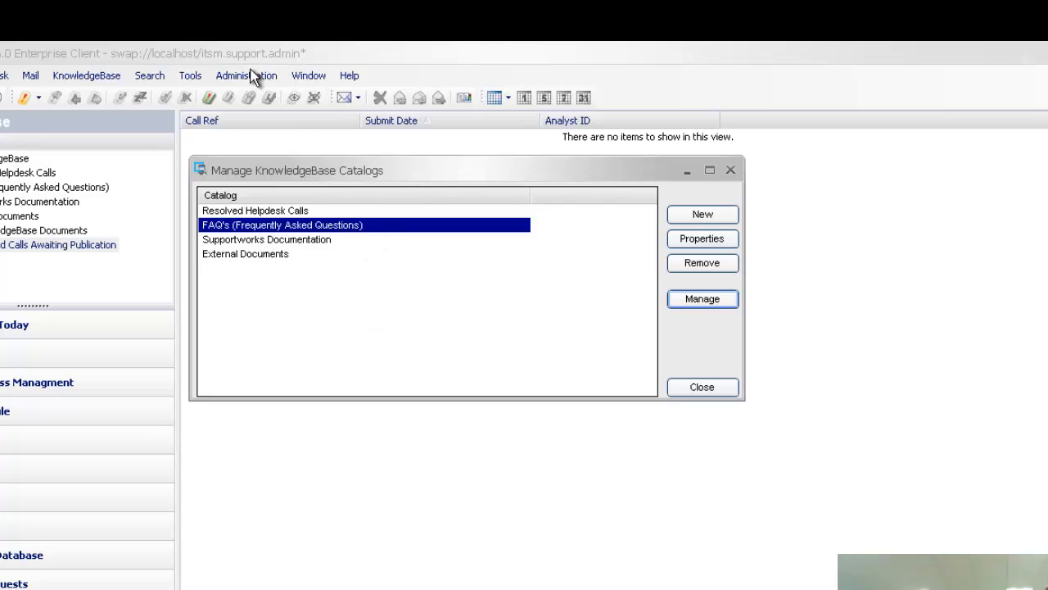
Start a new catalog named SAP Articles with the Change Request business process, assigned to Administrator in Sys Admin
left_click(693, 218)
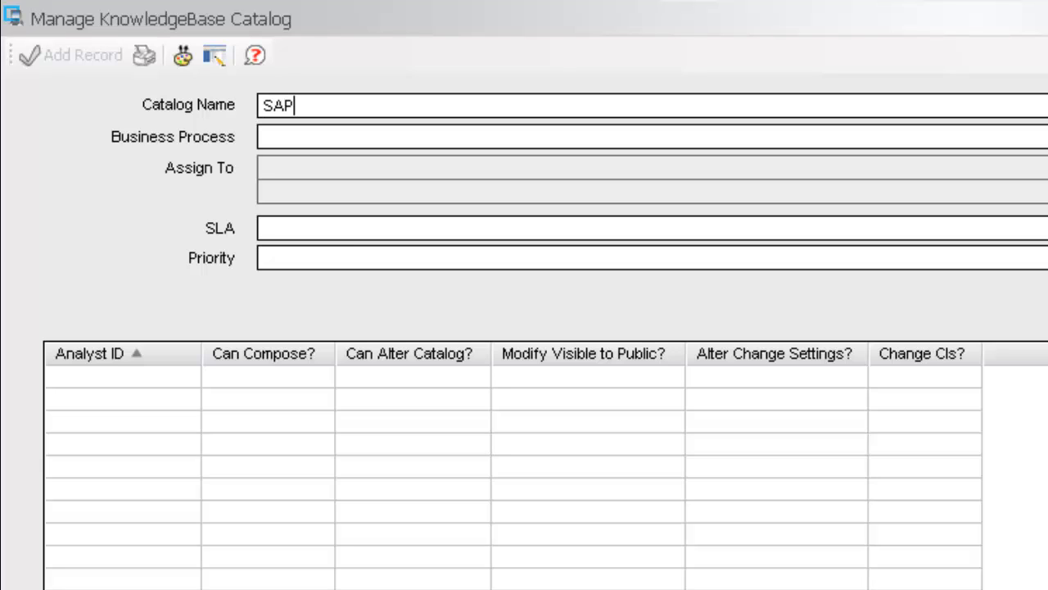
type("SAP Articles")
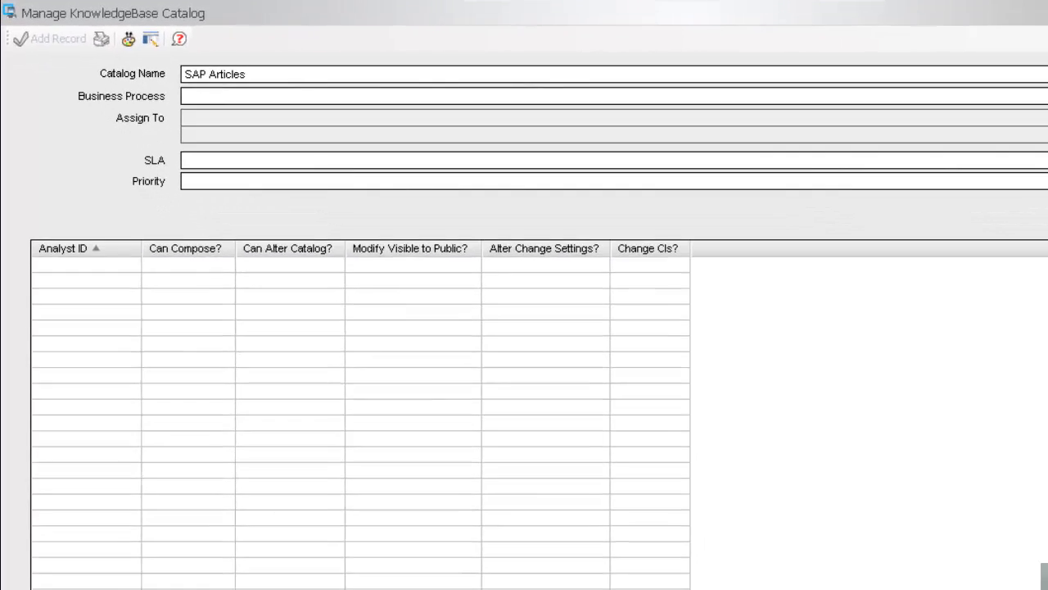
left_click(1044, 75)
left_click(281, 100)
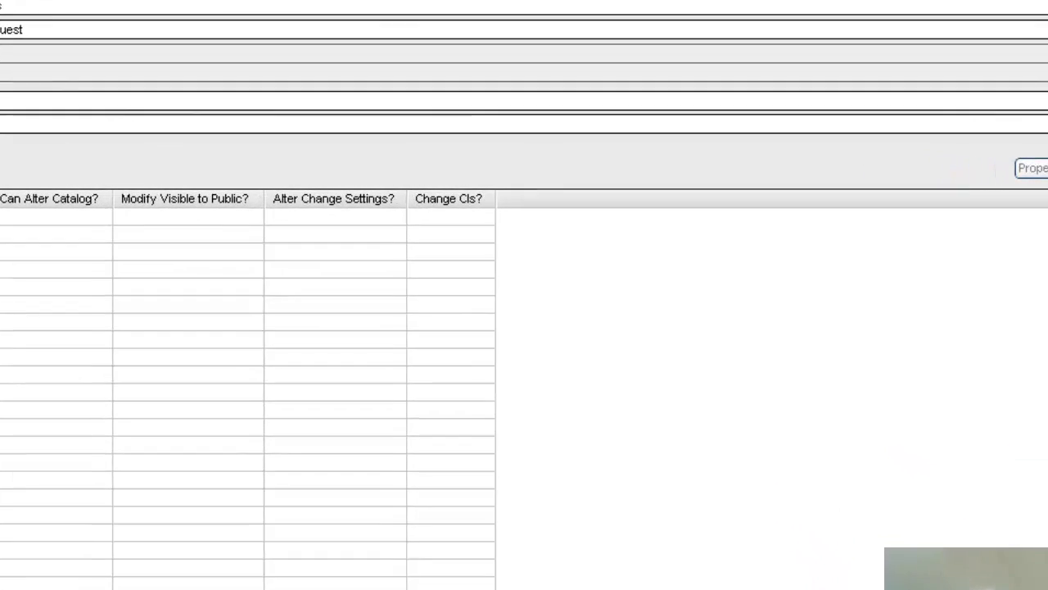
left_click(1045, 54)
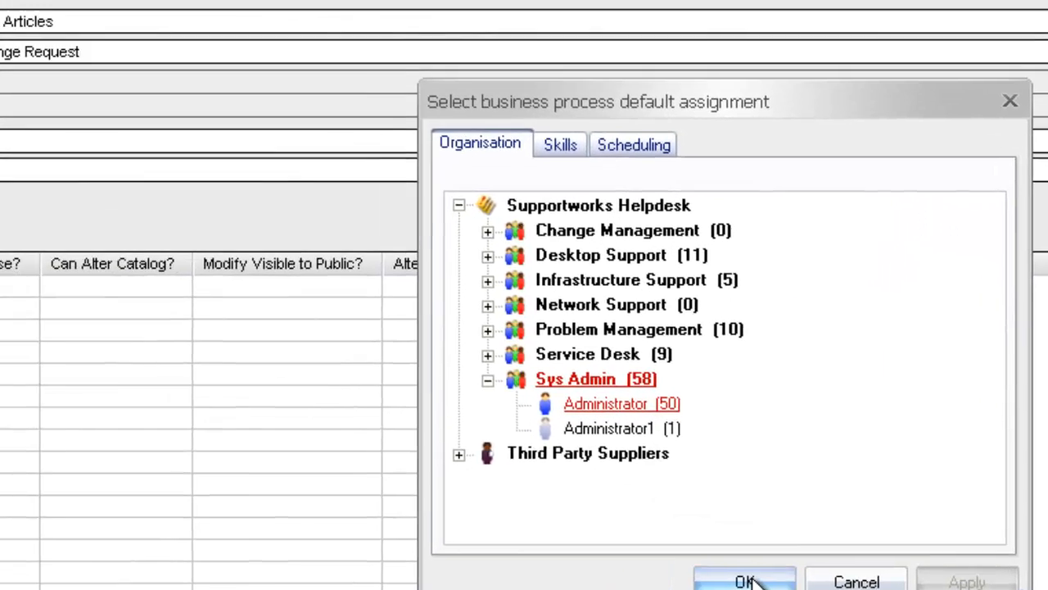
left_click(526, 520)
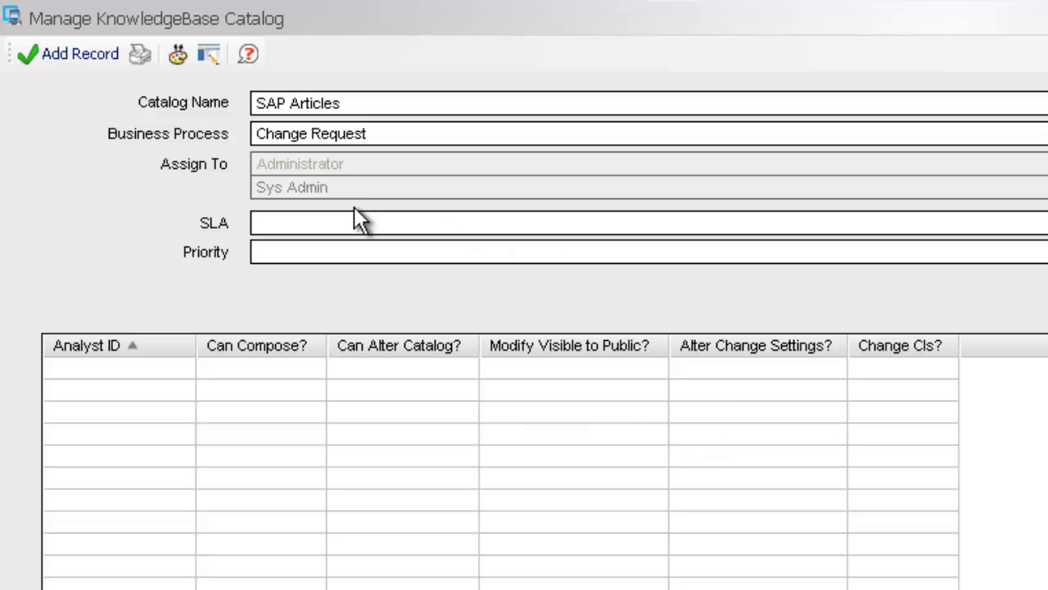
Set the new catalog's SLA to Change and its priority to Change P5, and add the record
left_click(635, 251)
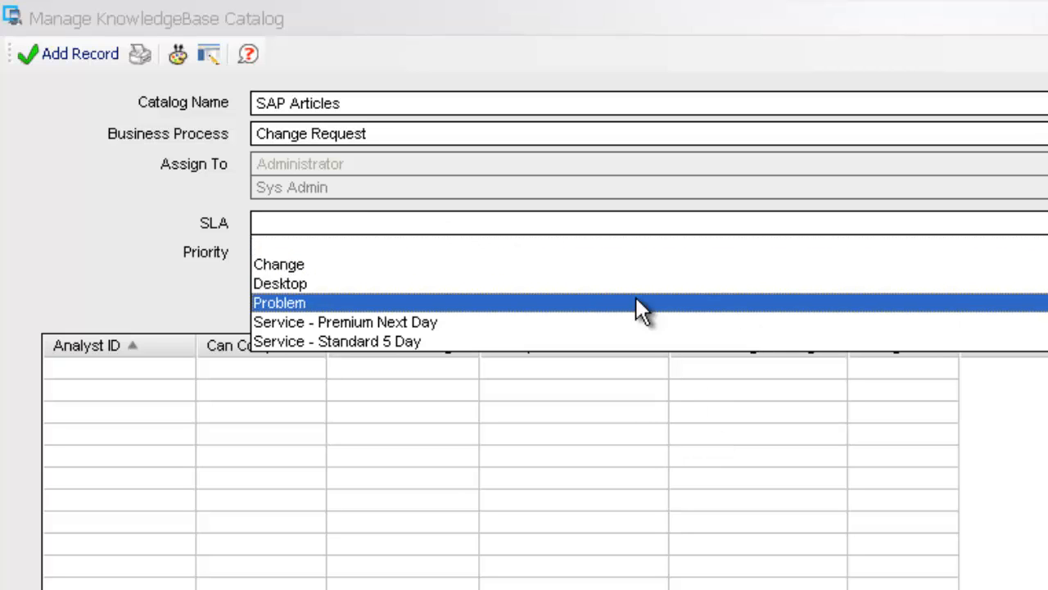
left_click(304, 283)
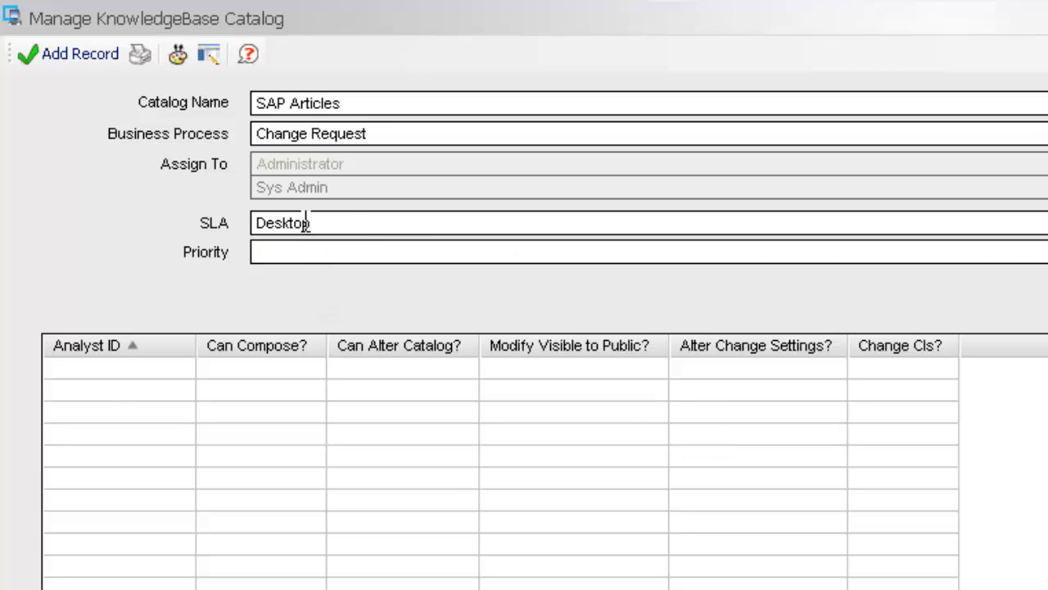
left_click(304, 224)
left_click(303, 263)
left_click(304, 251)
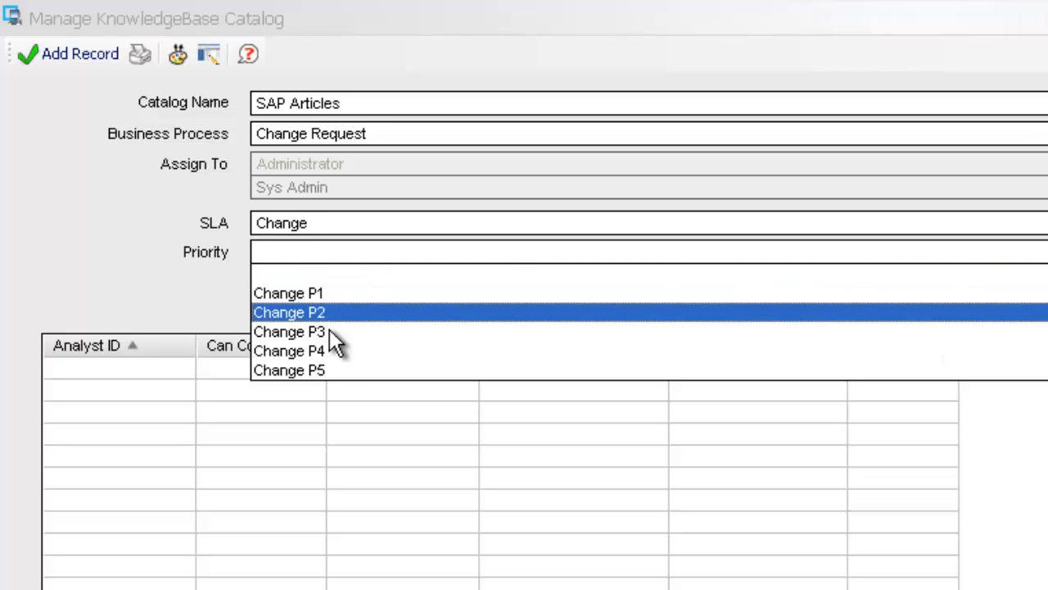
left_click(326, 370)
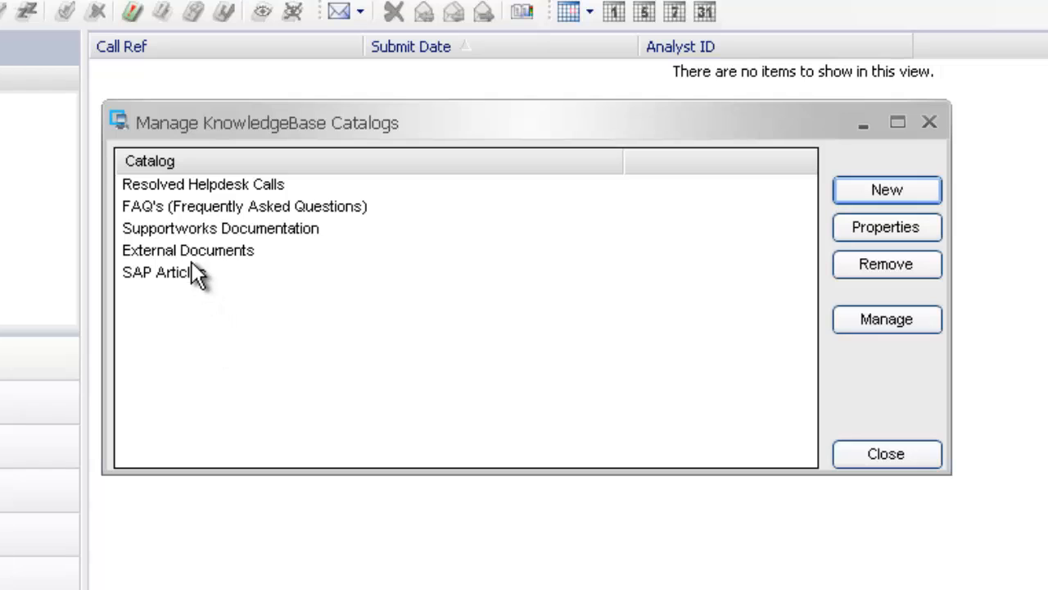
Open the properties of SAP Articles and start a rights record for Administrator in the Sys Admin group
left_click(175, 273)
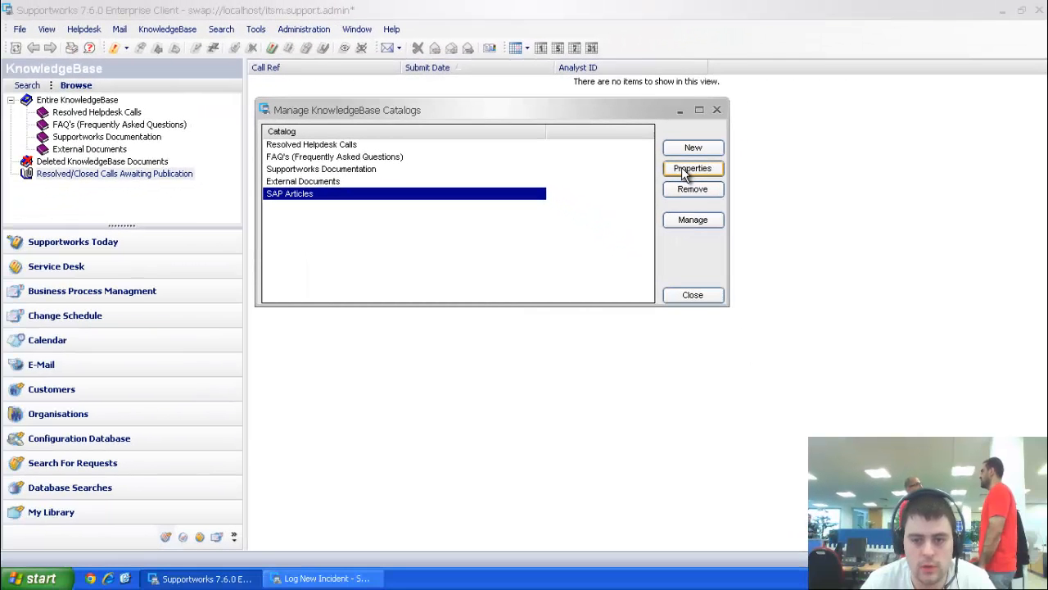
left_click(697, 169)
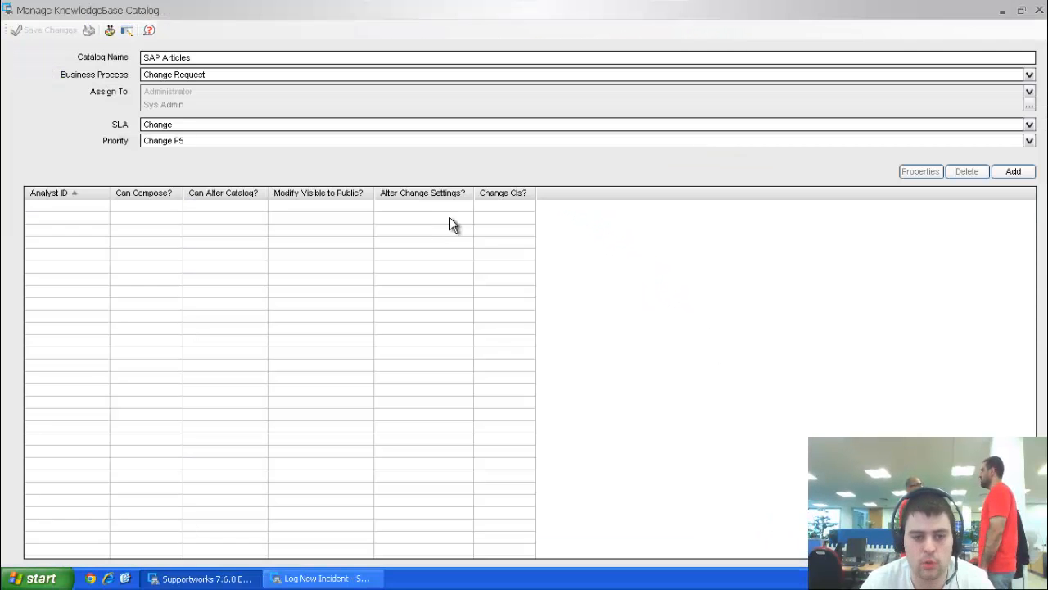
left_click(1010, 172)
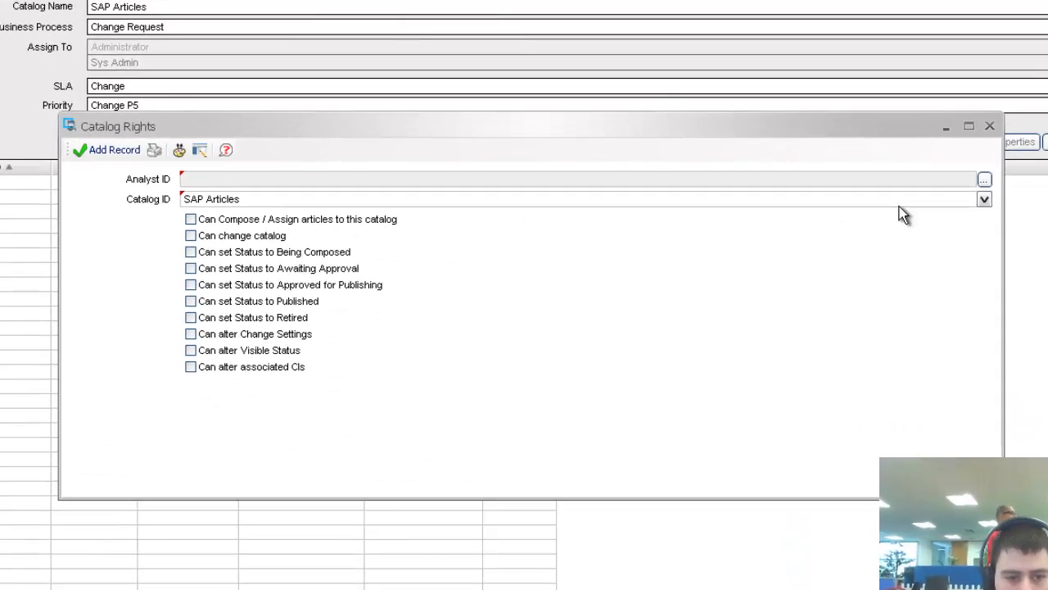
left_click(1029, 169)
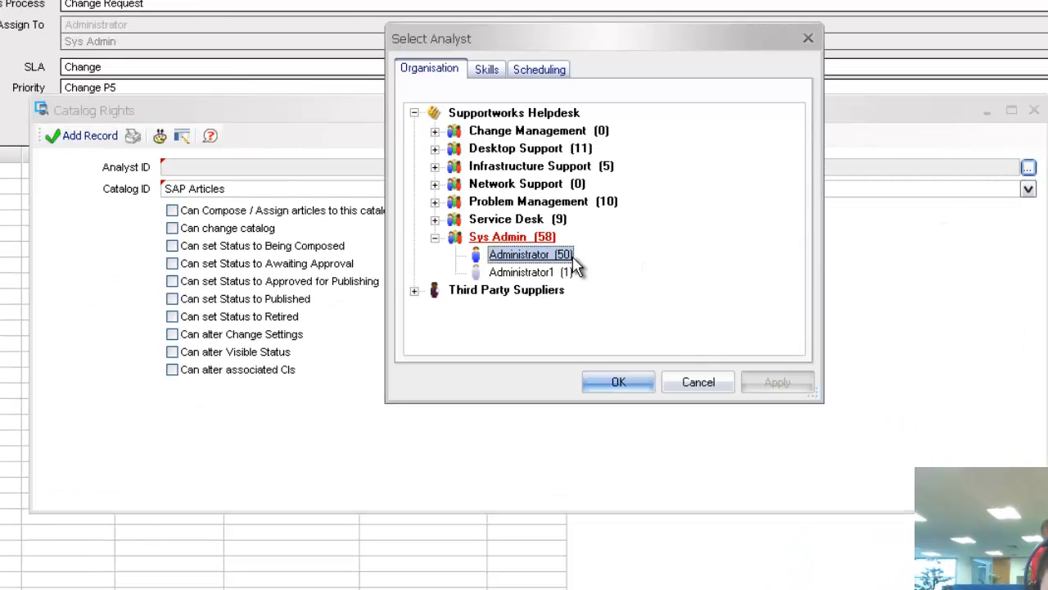
left_click(620, 378)
Grant the analyst all ten rights on SAP Articles, from composing articles to altering associated CIs, and add the record
left_click(172, 211)
left_click(172, 227)
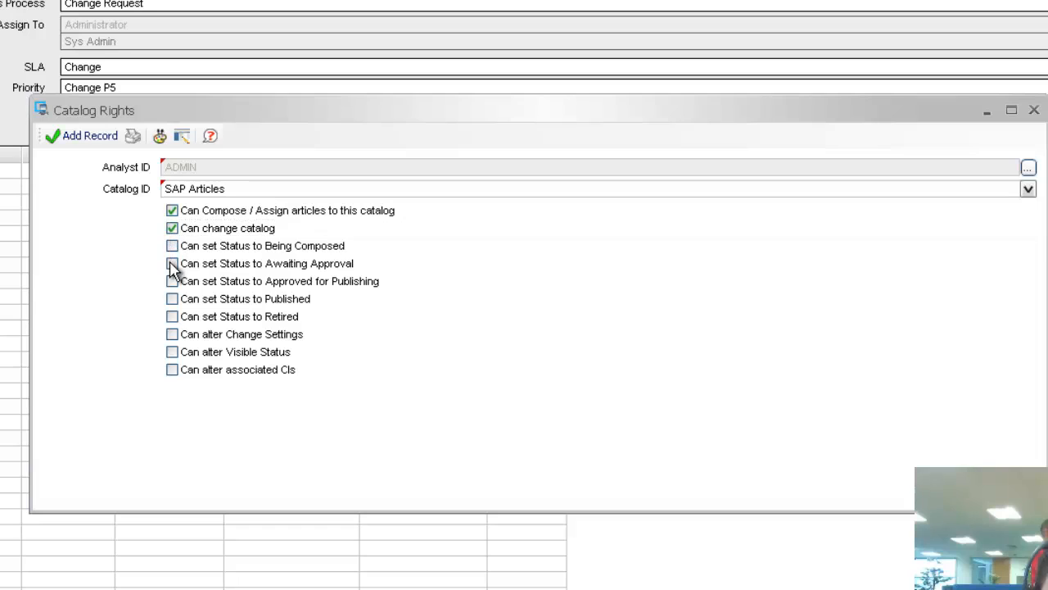
left_click(172, 245)
left_click(172, 263)
left_click(172, 281)
left_click(172, 299)
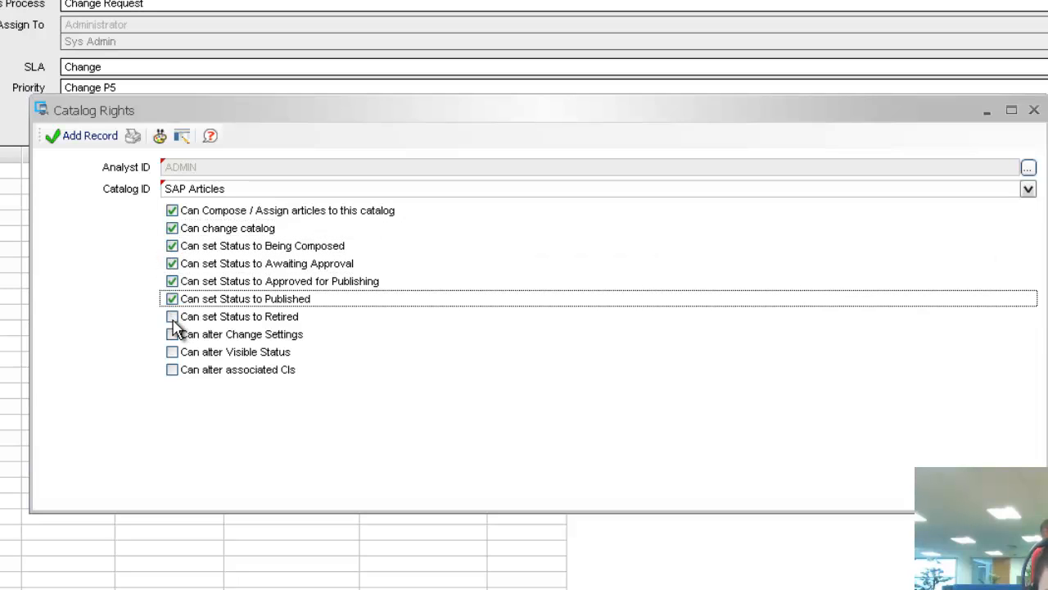
left_click(172, 316)
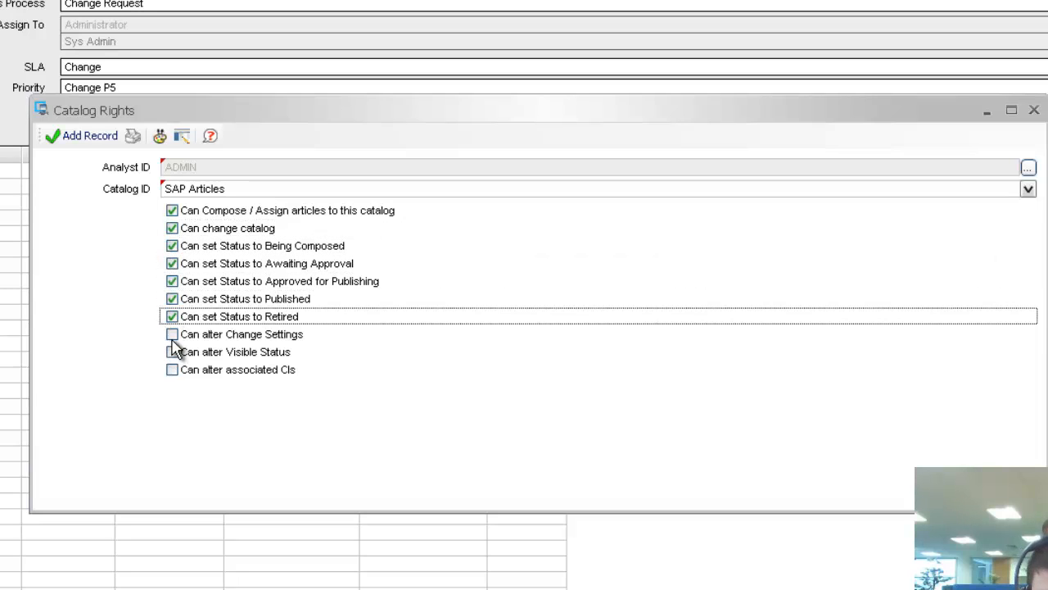
left_click(172, 334)
left_click(172, 352)
left_click(172, 369)
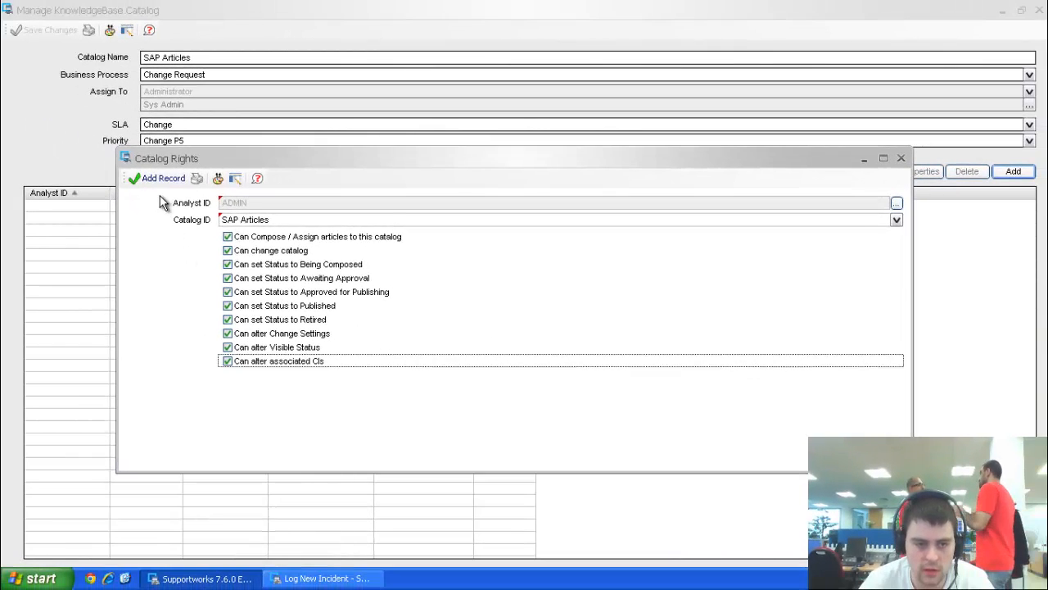
left_click(149, 177)
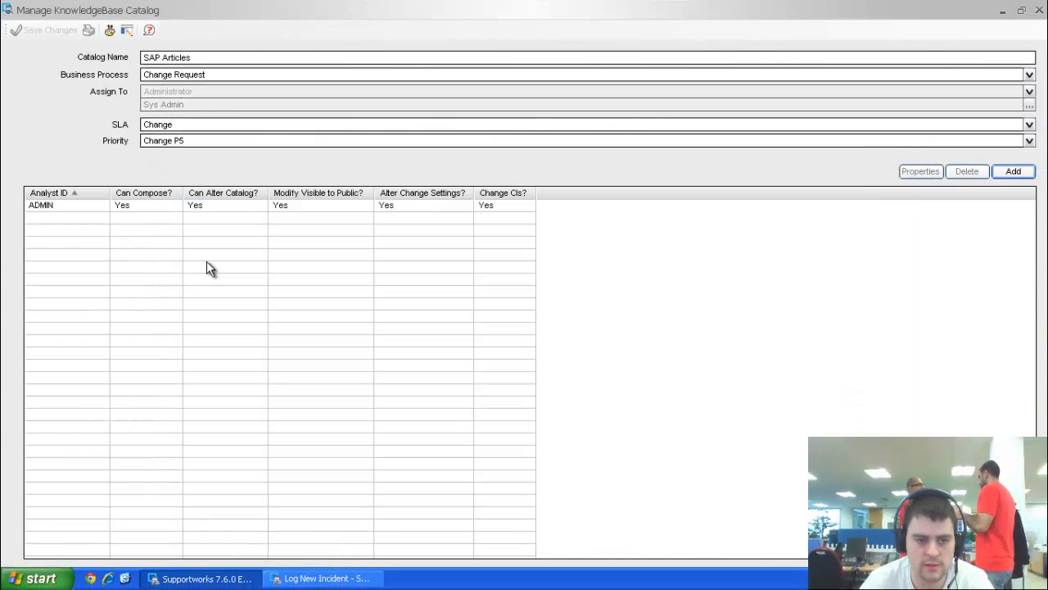
Close the SAP Articles properties, the catalogs list and the Log New Incident form
left_click(1038, 12)
left_click(717, 111)
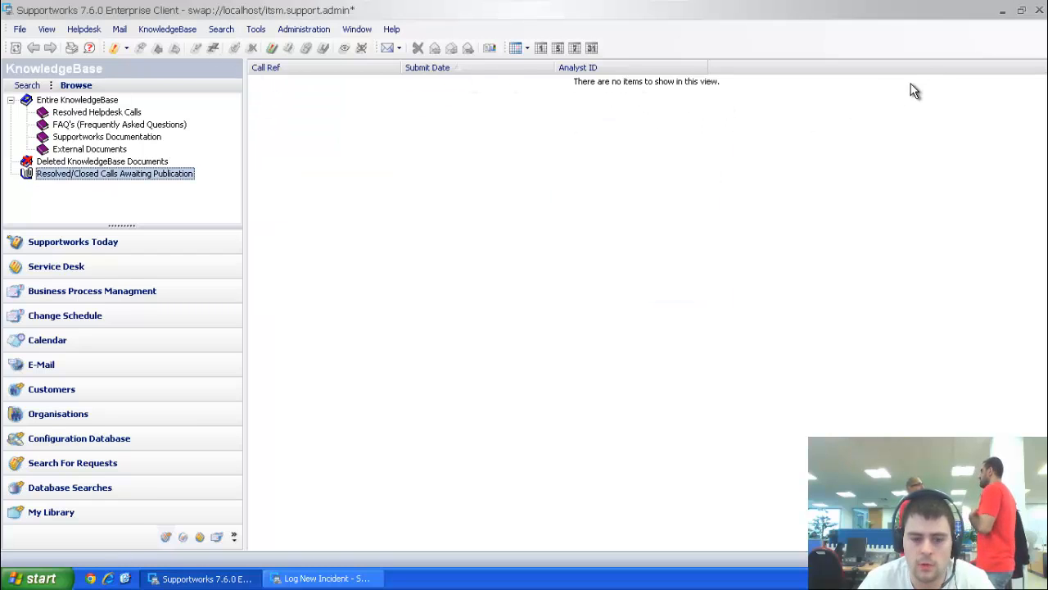
right_click(344, 574)
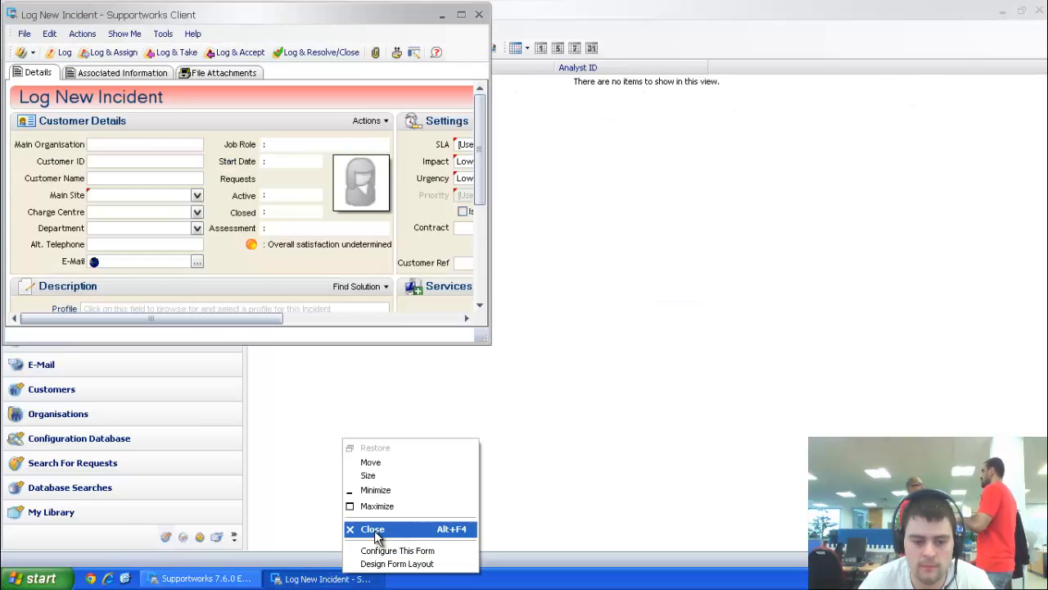
left_click(372, 530)
Exit the Supportworks client without saving the data dictionary changes and start it again
left_click(1038, 10)
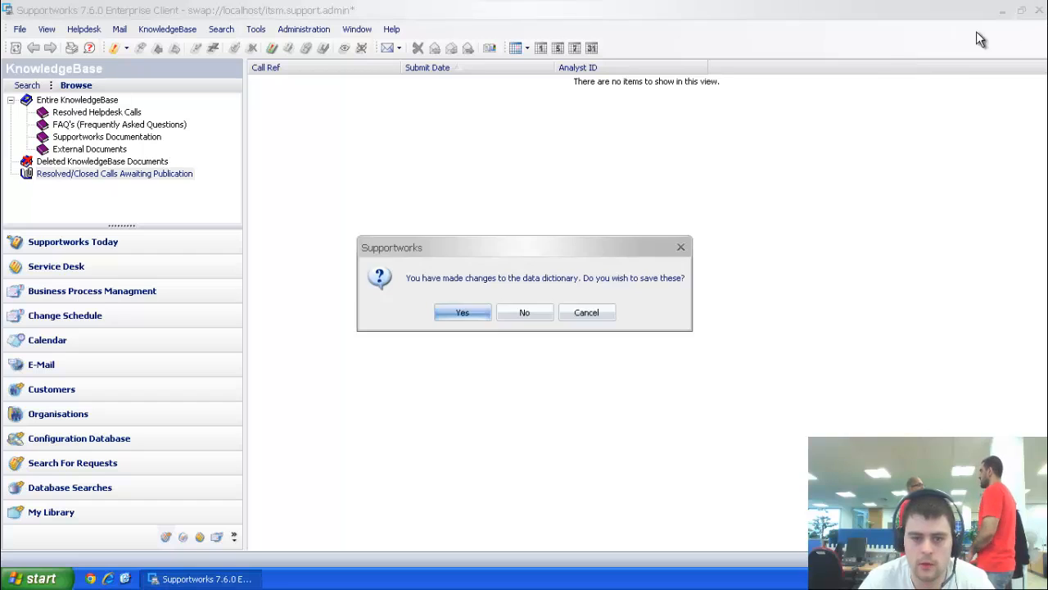
left_click(538, 309)
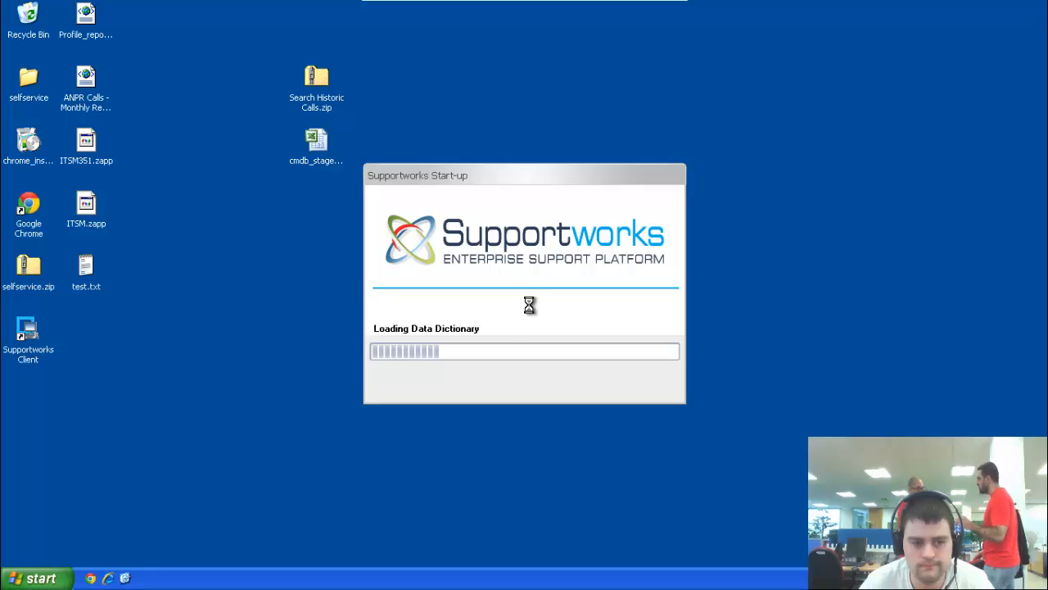
left_click(528, 338)
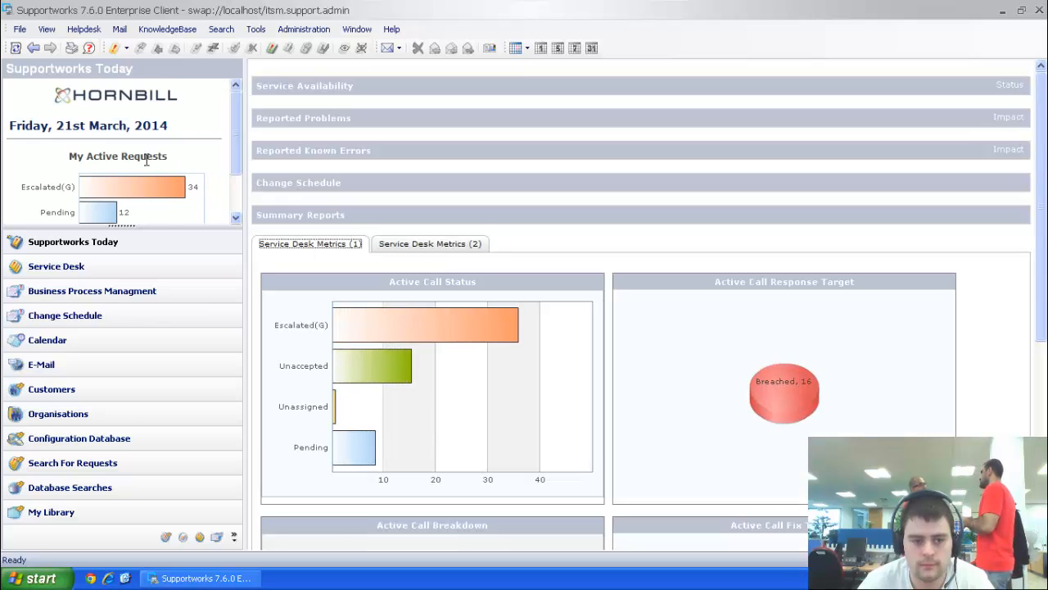
Browse the KnowledgeBase catalogs and open SAP Articles
left_click(165, 536)
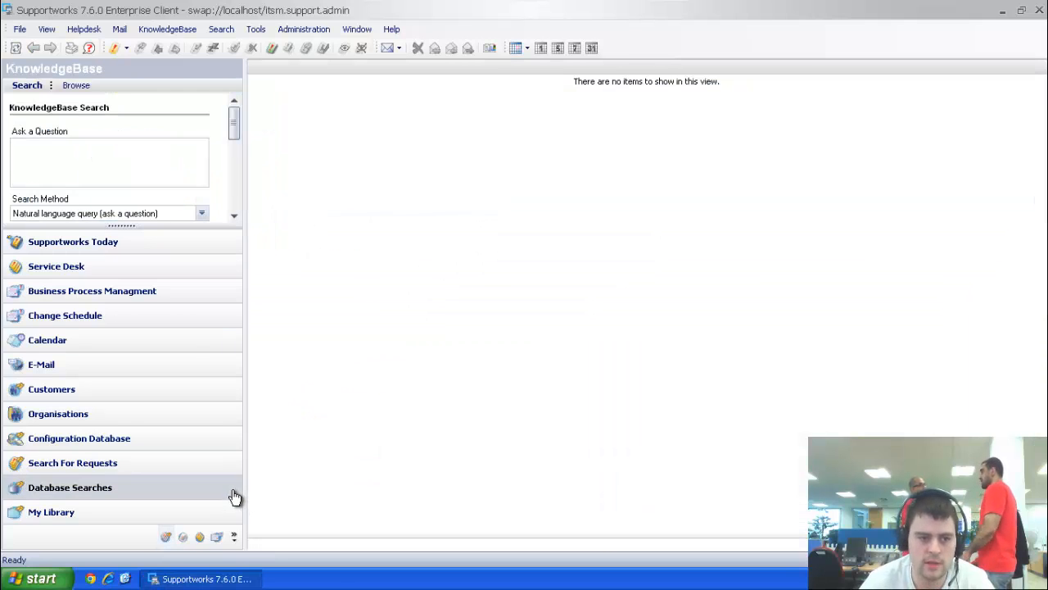
left_click(78, 85)
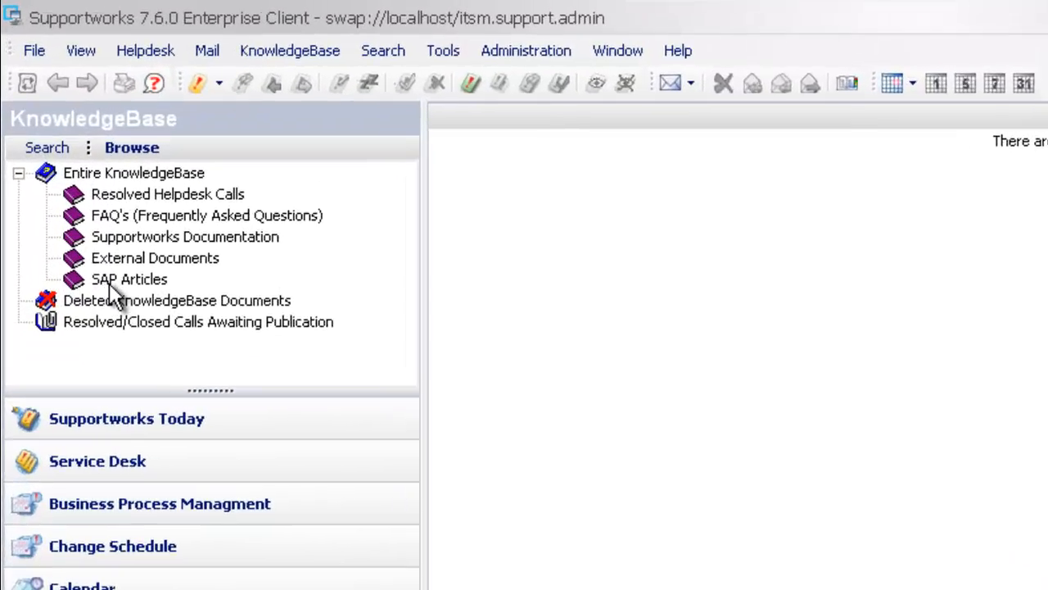
left_click(74, 170)
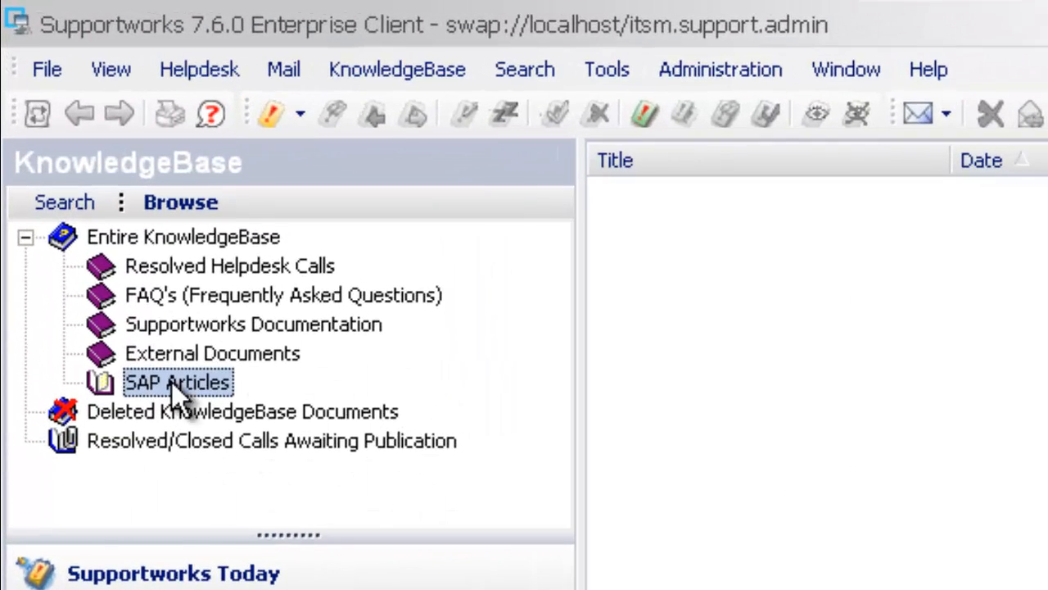